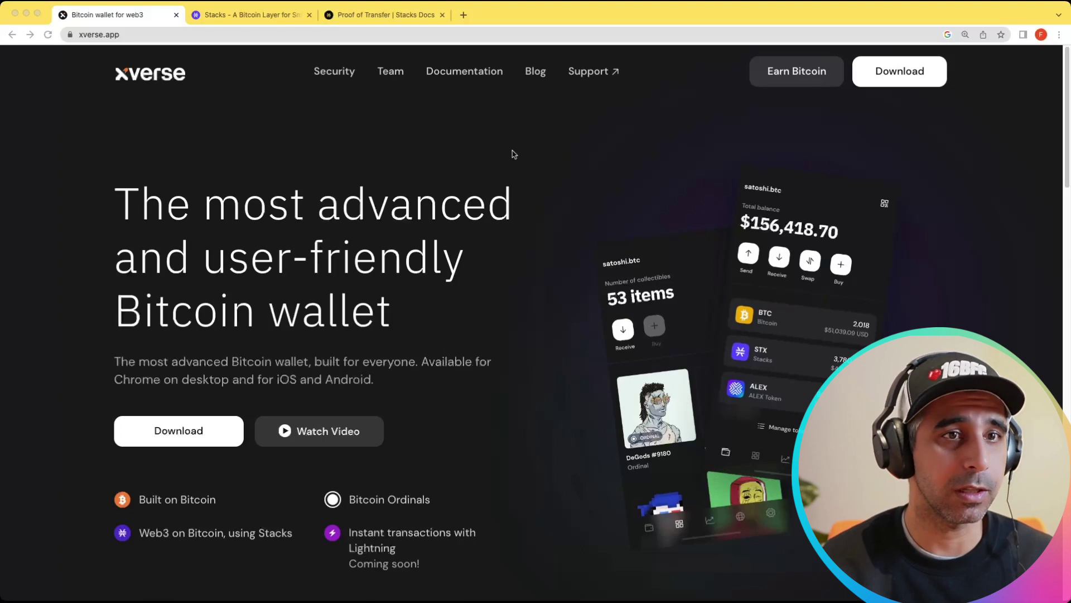
pyautogui.scroll(-1, 339, 287)
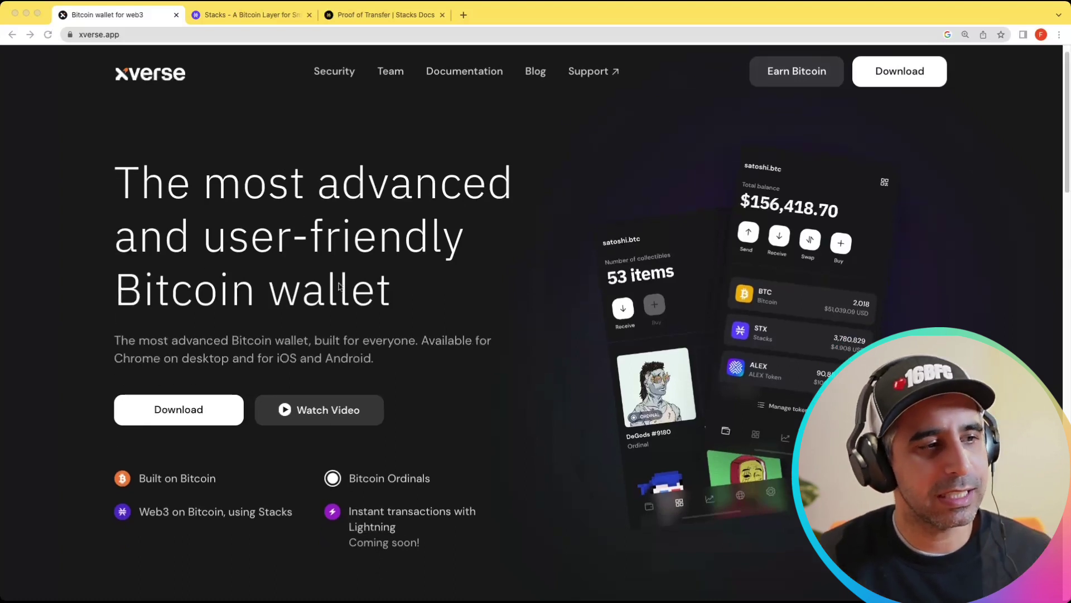
pyautogui.scroll(-5, 340, 286)
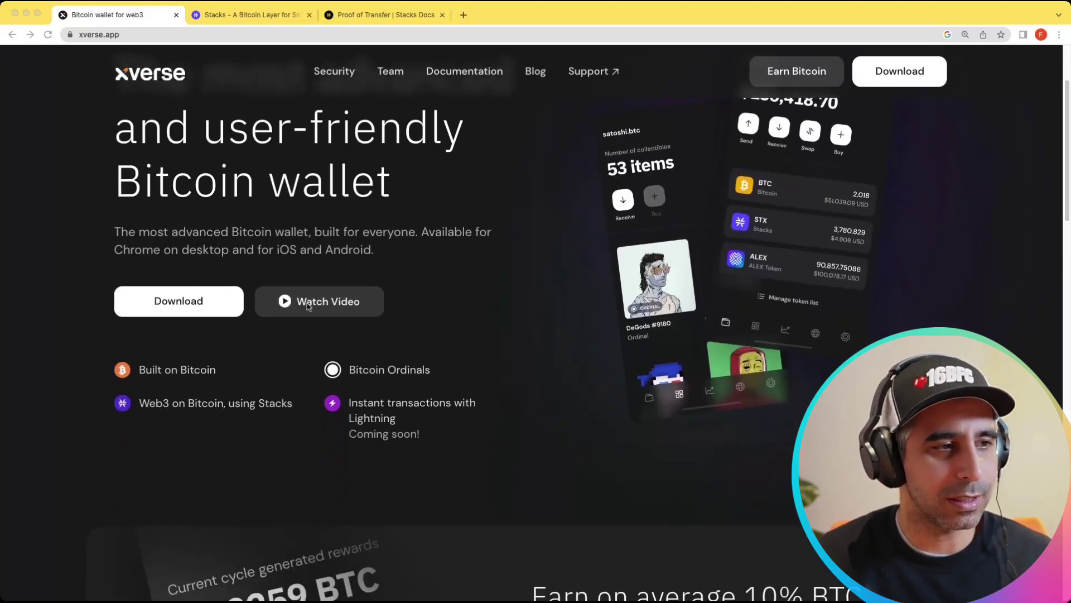
pyautogui.scroll(-1, 373, 346)
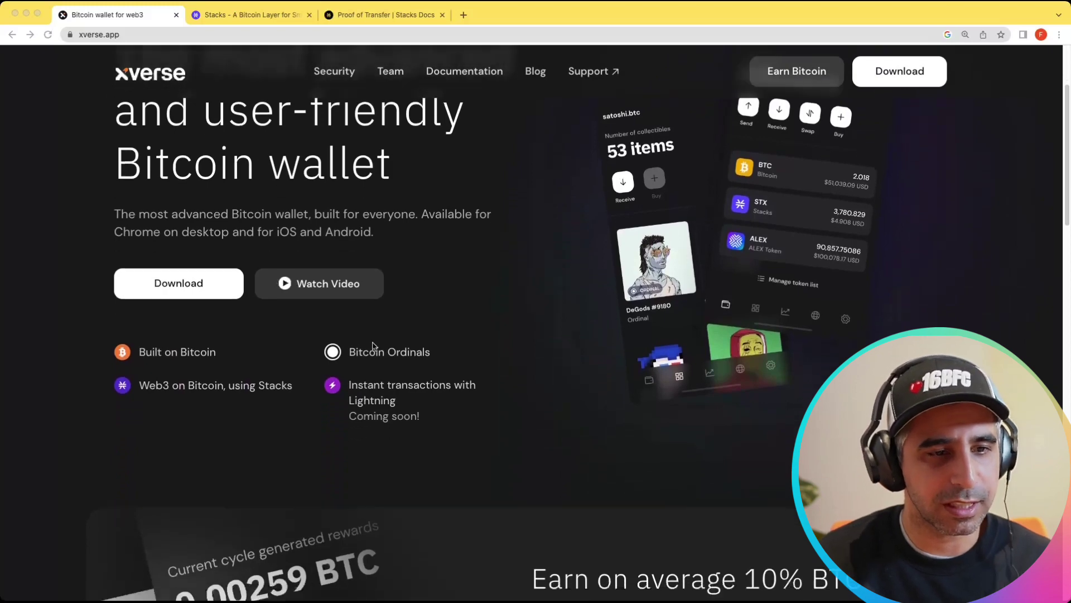
pyautogui.scroll(5, 374, 347)
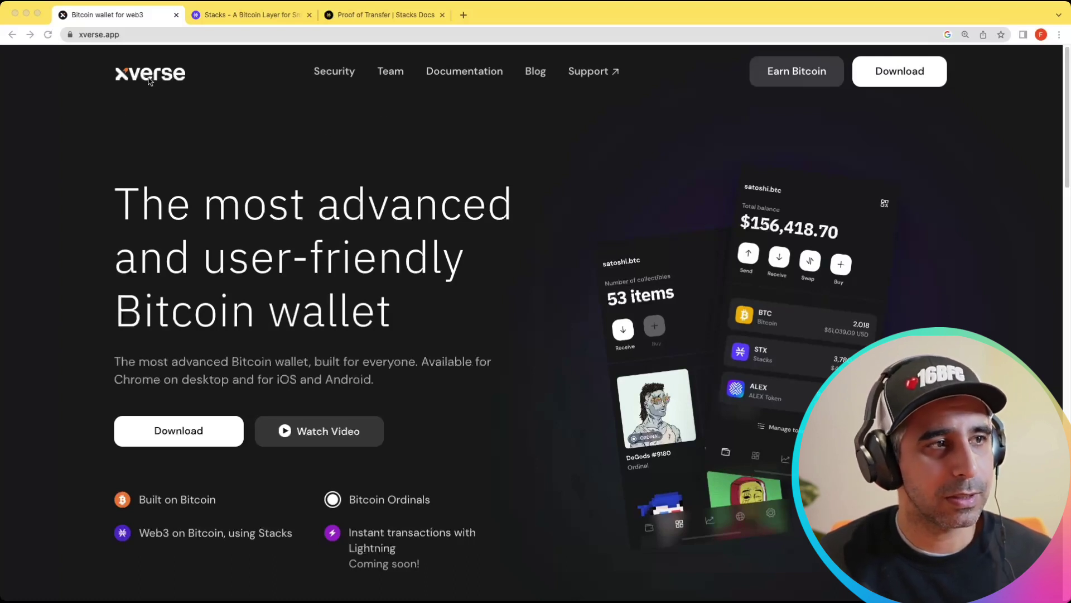
pyautogui.click(788, 85)
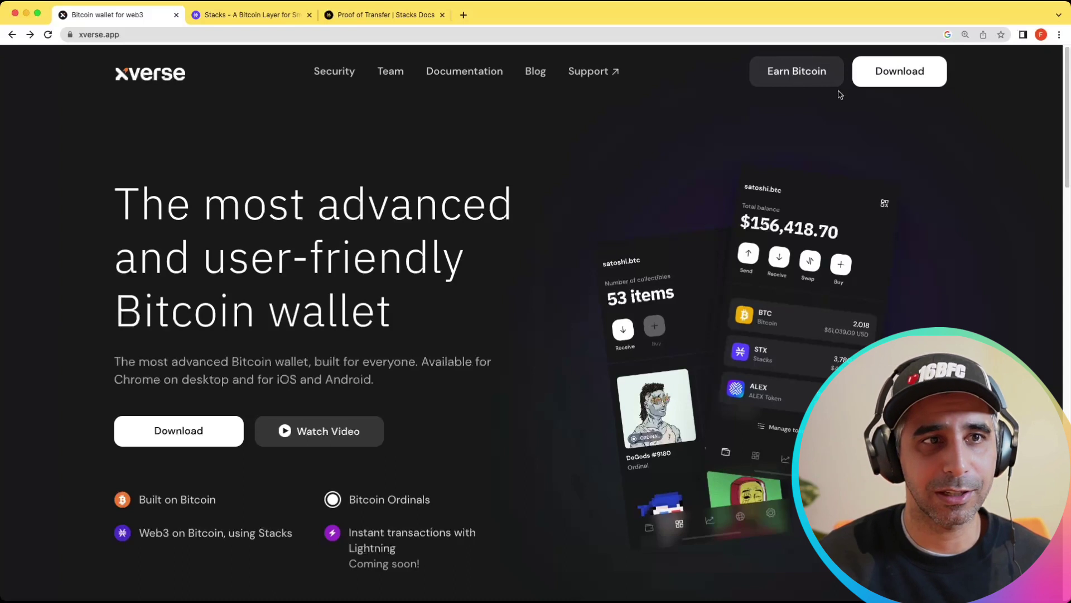
# Step: Install Xverse Wallet from its Download for Chrome page using Add to Chrome
pyautogui.click(899, 77)
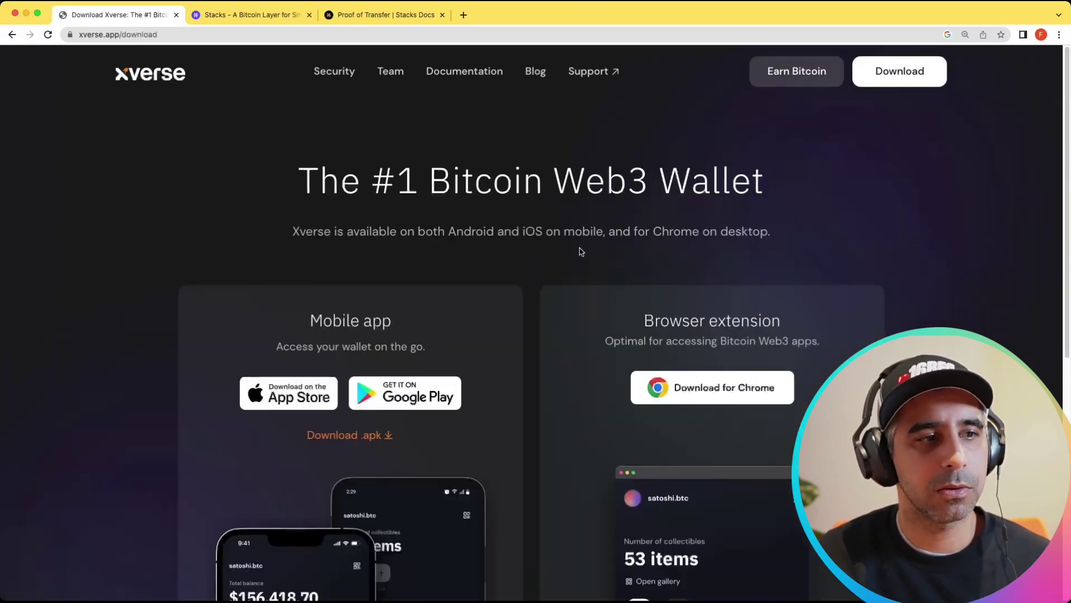
pyautogui.scroll(-2, 515, 223)
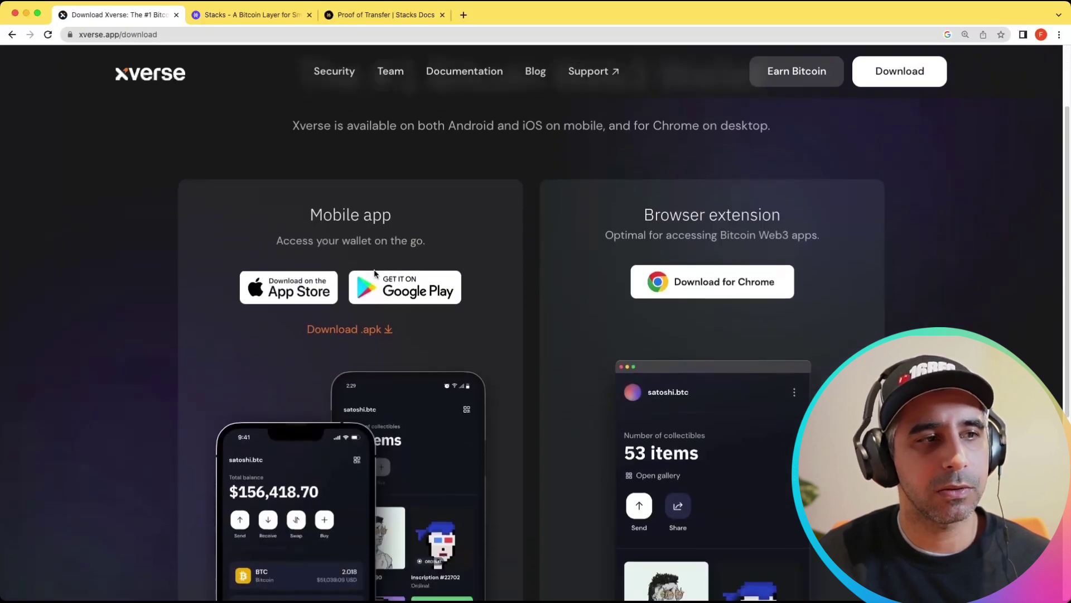
pyautogui.scroll(-2, 419, 271)
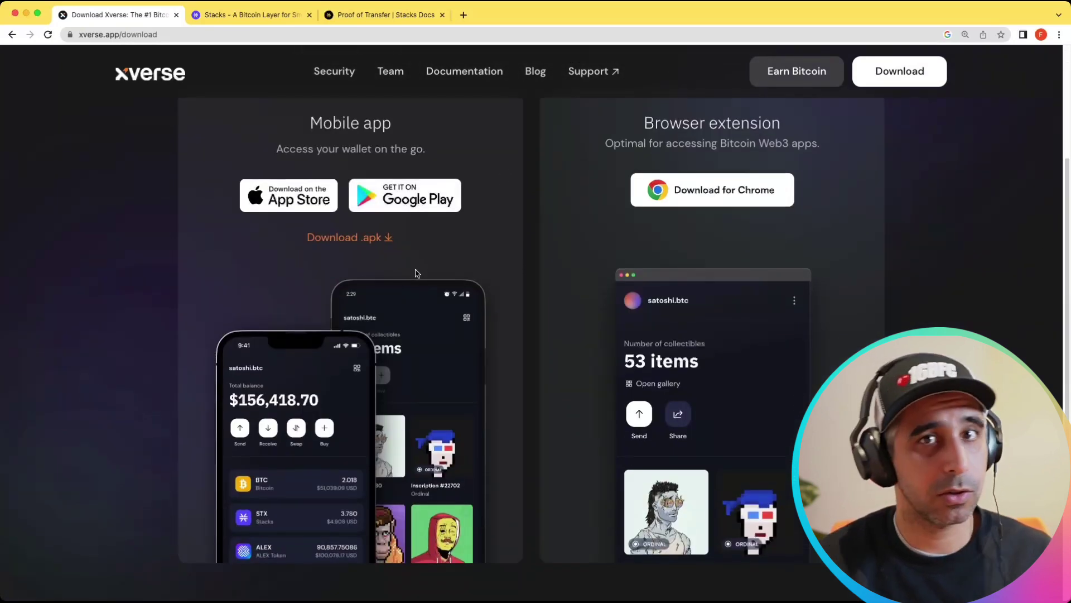
pyautogui.scroll(1, 681, 252)
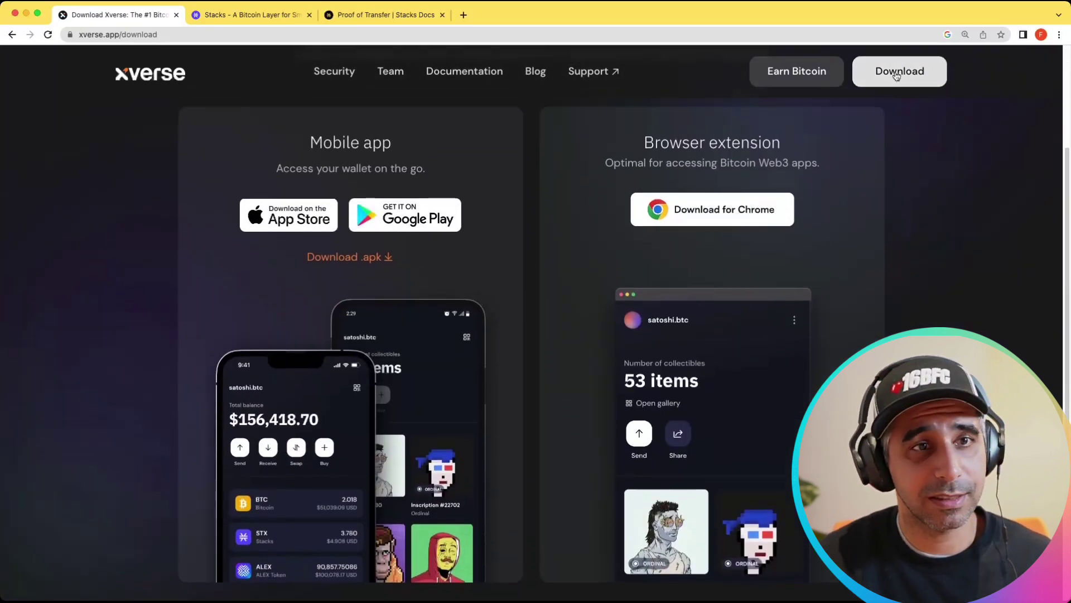
pyautogui.click(710, 220)
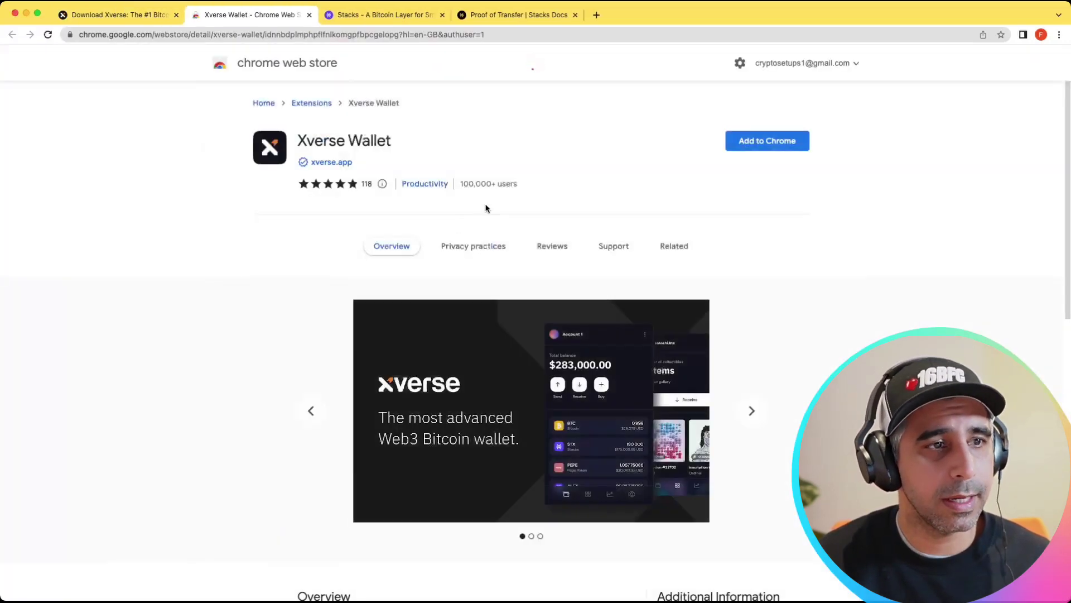
pyautogui.click(752, 145)
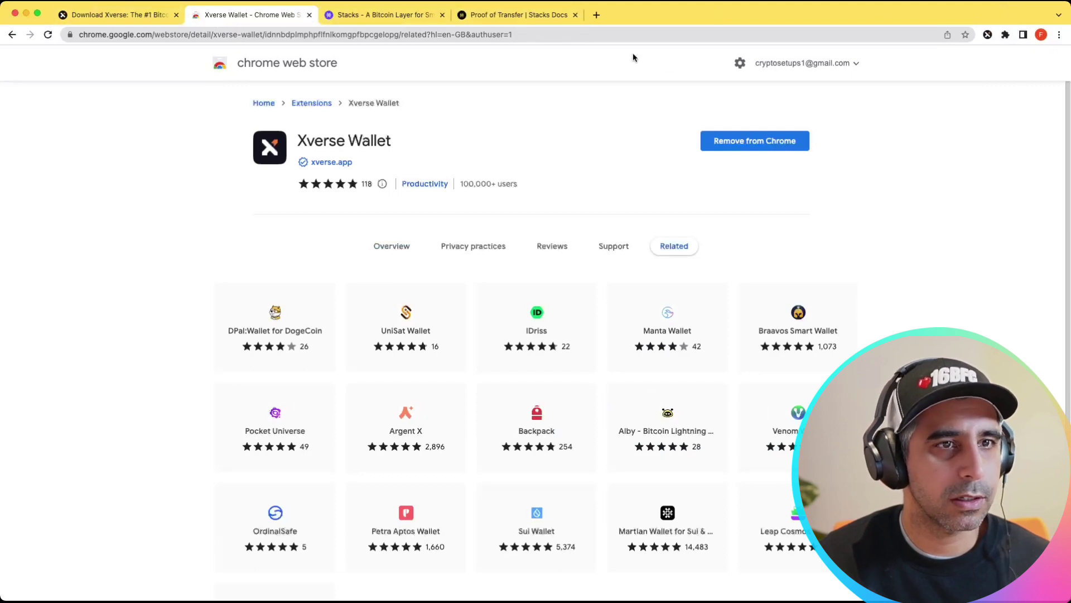
# Step: Enlarge the onboarding page and step through the introduction slides to the Legal page
pyautogui.click(162, 15)
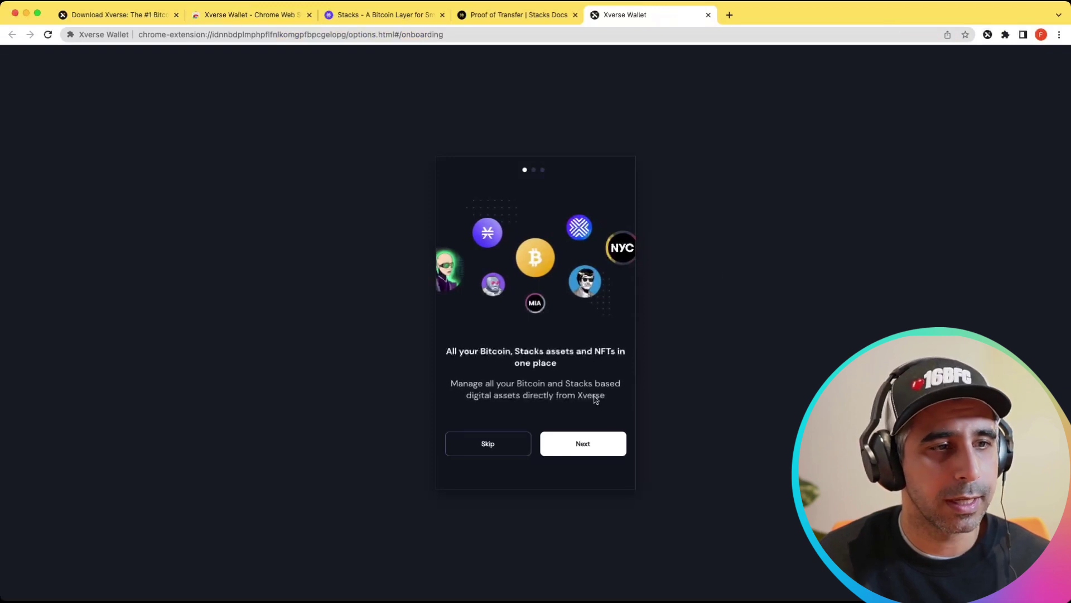
pyautogui.press('super+equal')
pyautogui.press('super+equal')
pyautogui.press('super+equal')
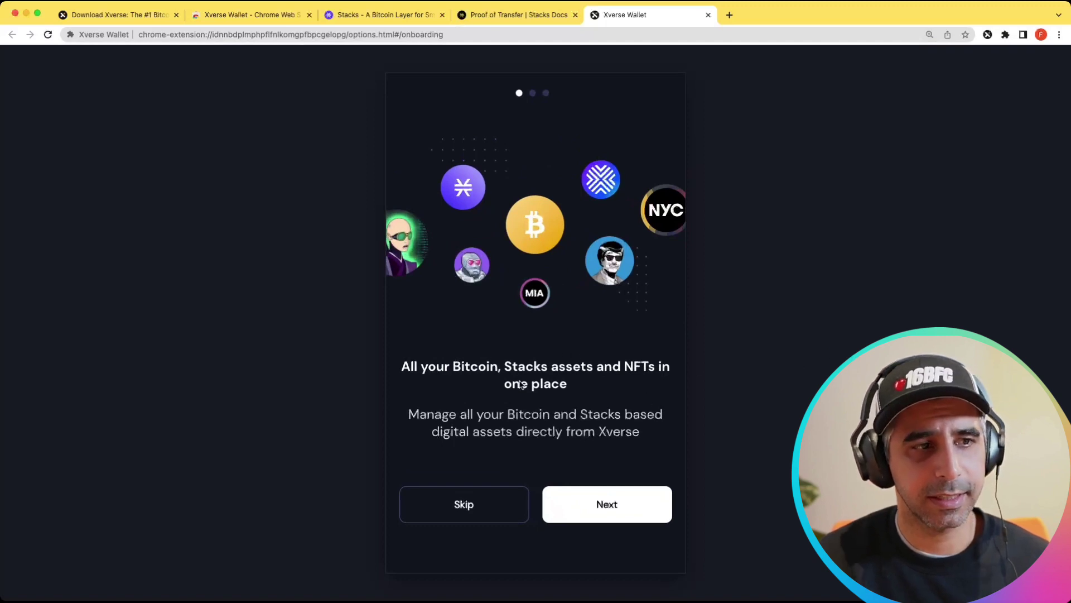
pyautogui.click(613, 505)
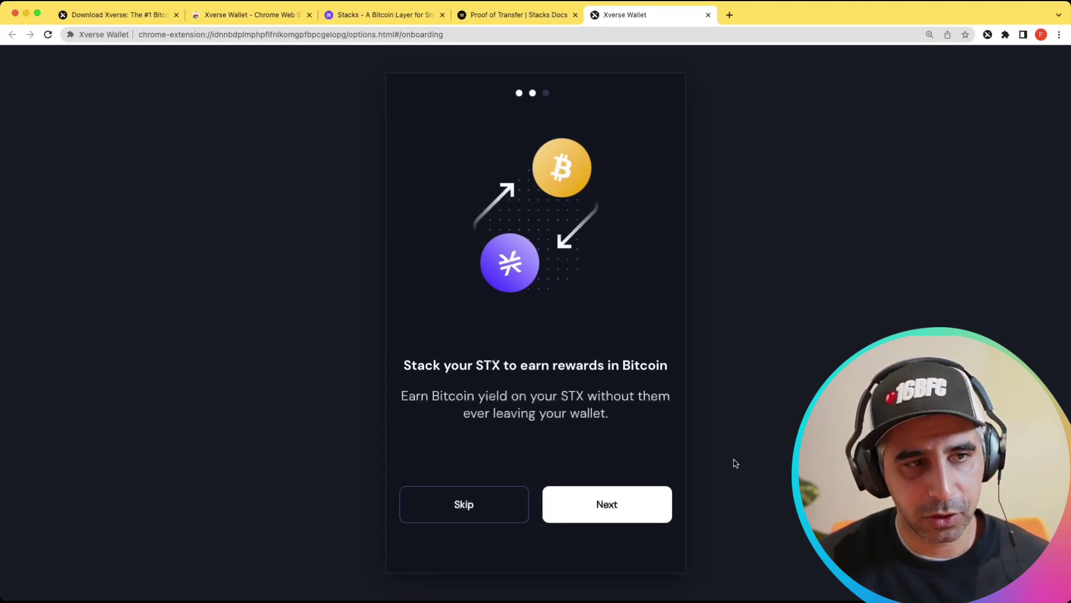
pyautogui.click(638, 500)
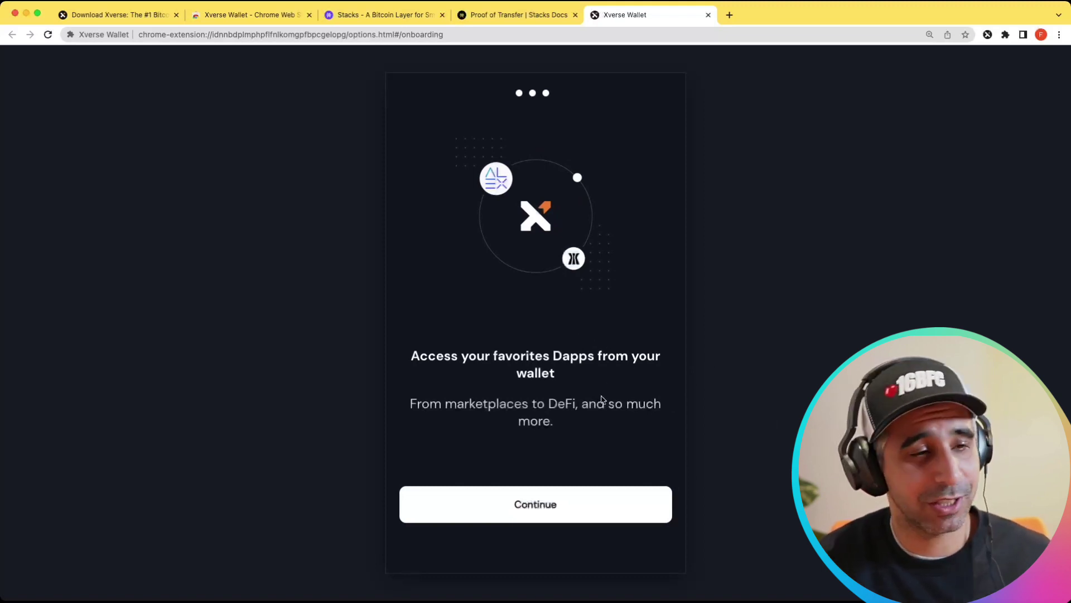
pyautogui.click(565, 514)
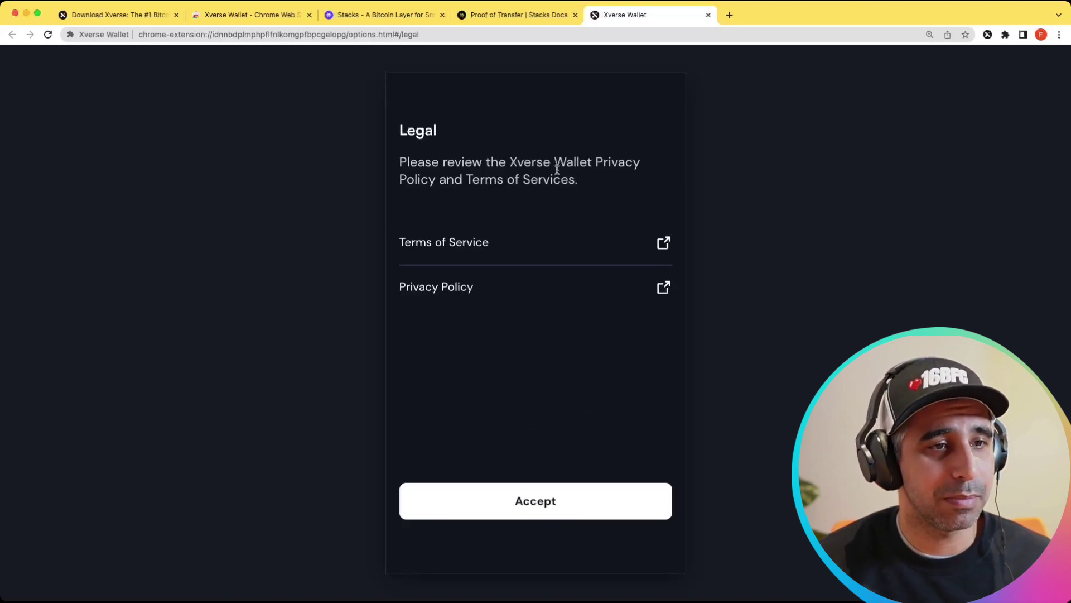
# Step: Accept the Terms of Service and Privacy Policy and choose Backup now
pyautogui.click(532, 511)
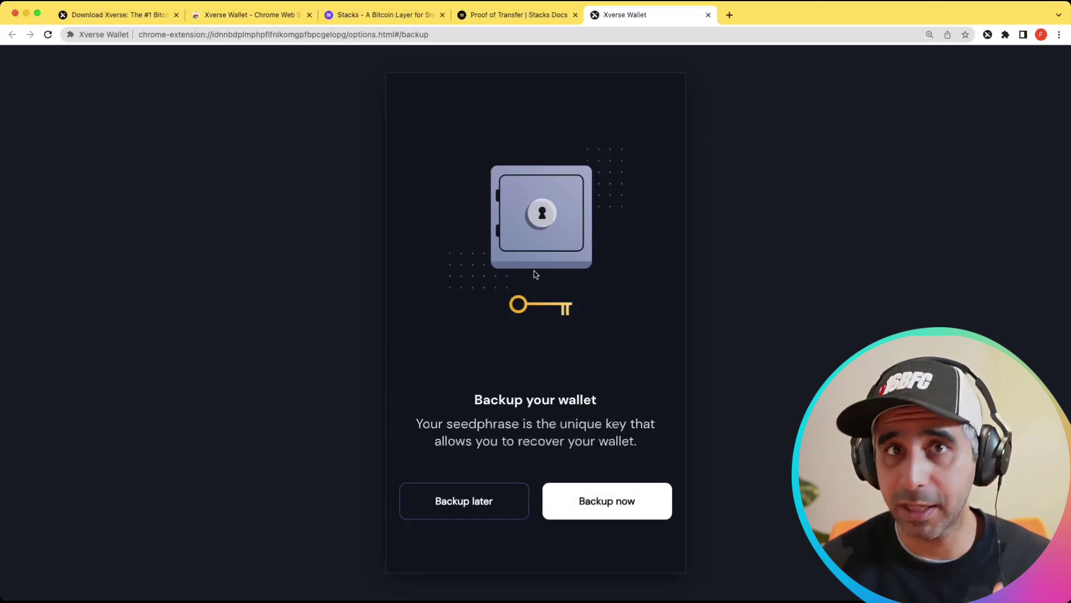
pyautogui.click(598, 509)
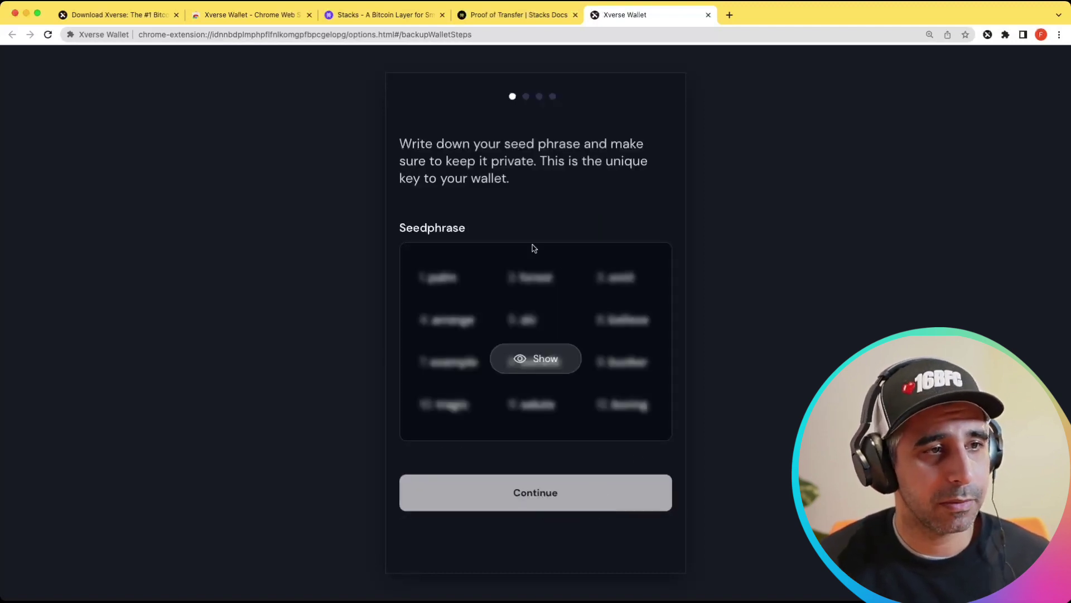
# Step: Unblur the hidden seed phrase and copy all twelve words
pyautogui.click(523, 363)
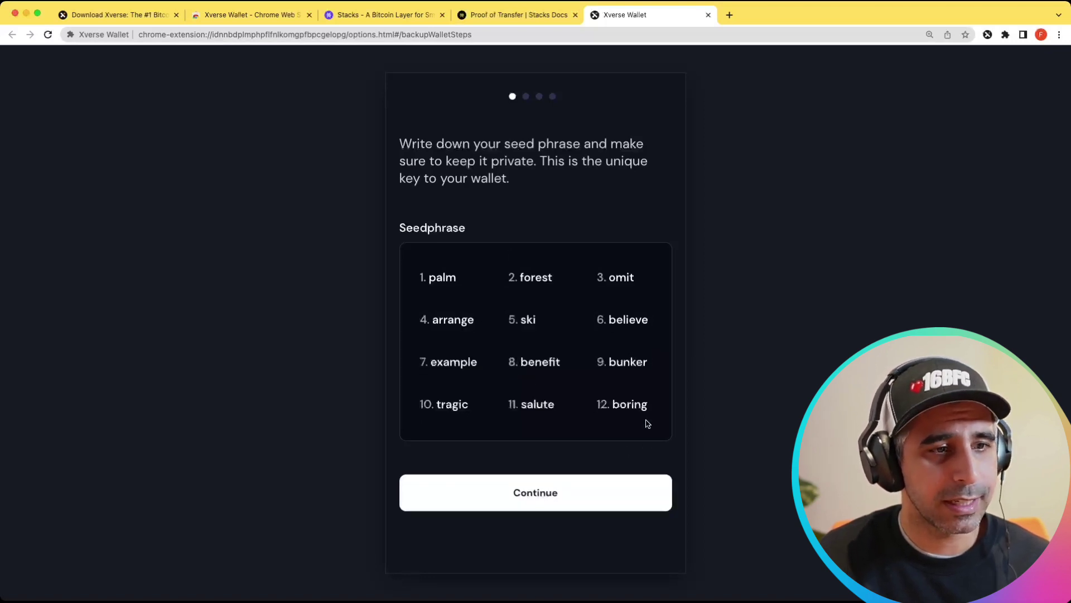
pyautogui.moveTo(648, 423); pyautogui.dragTo(562, 390)
pyautogui.click(537, 379)
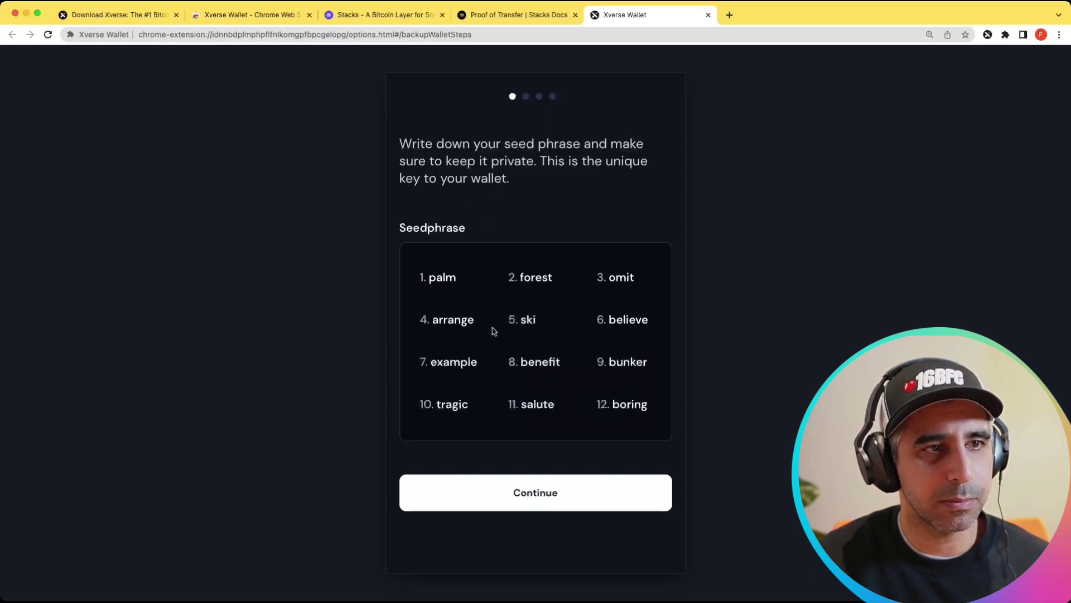
pyautogui.moveTo(418, 277); pyautogui.dragTo(654, 420)
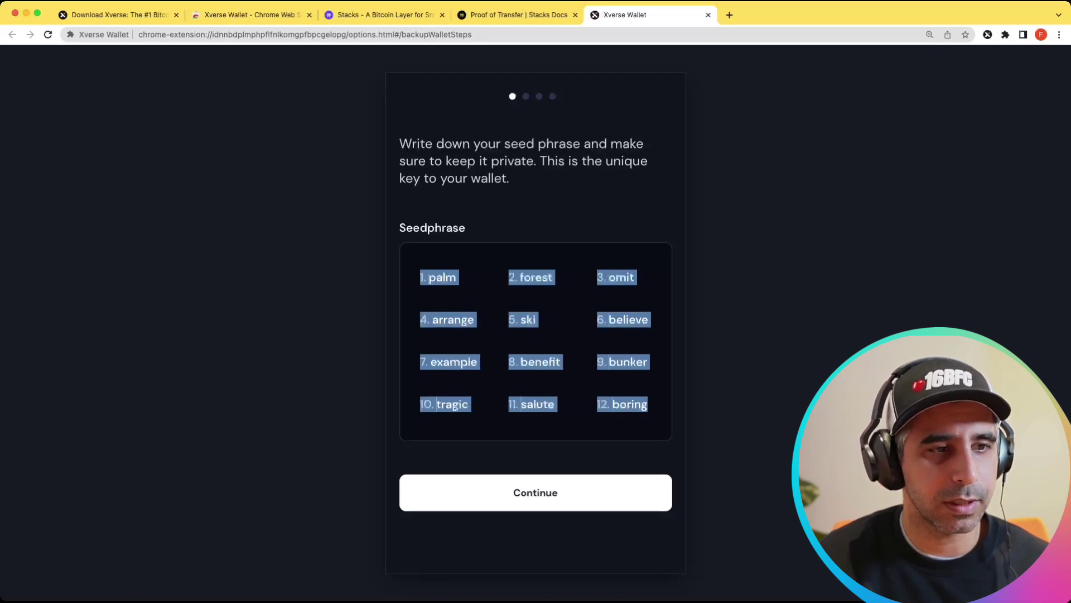
pyautogui.click(711, 382)
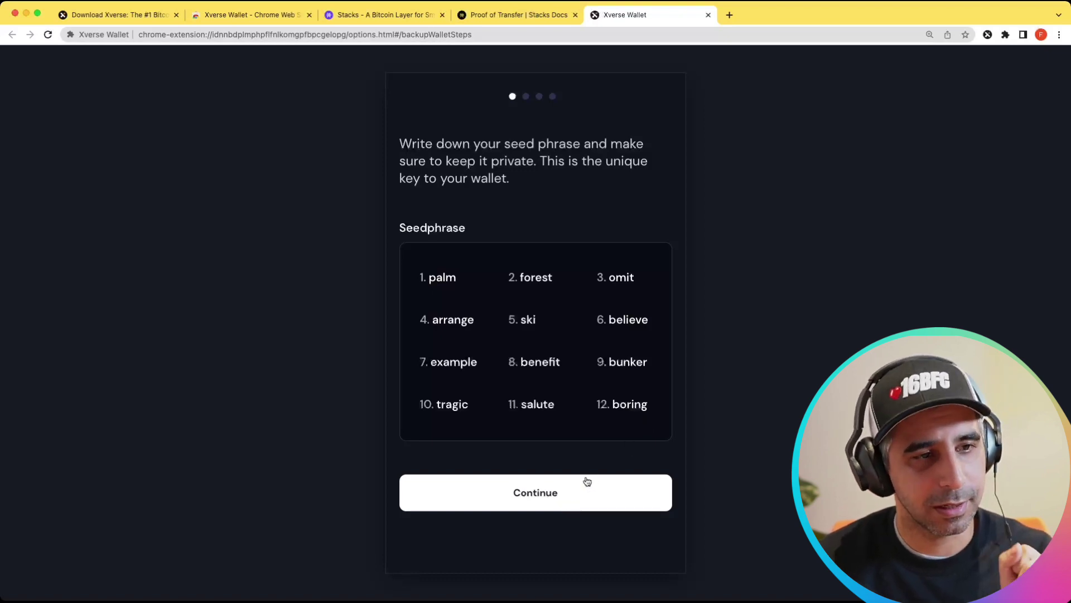
# Step: Paste the copied seed phrase into the confirmation box and attempt verification
pyautogui.click(551, 495)
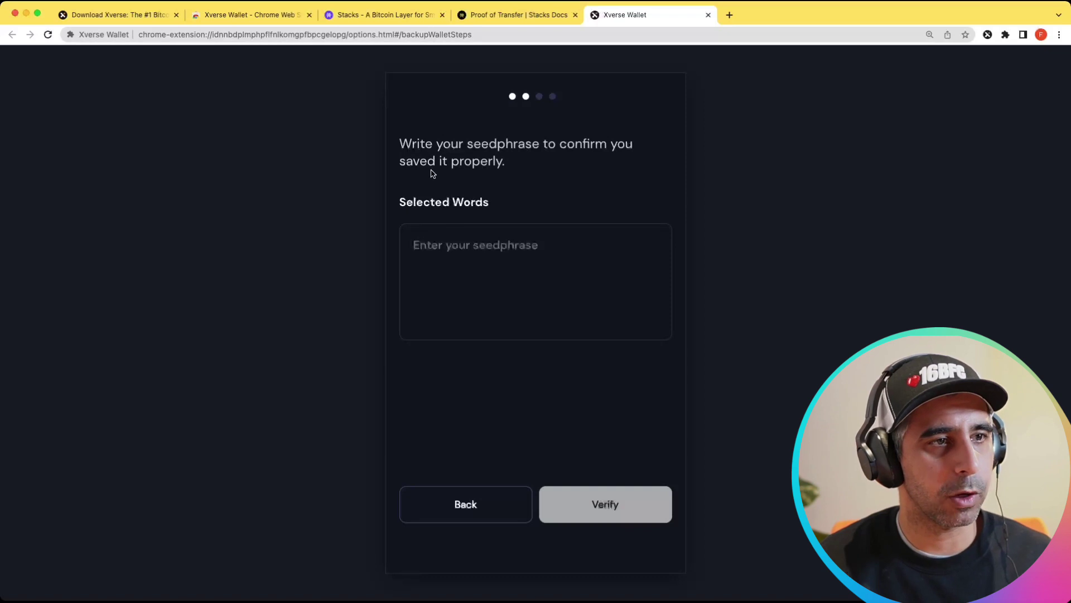
pyautogui.click(478, 262)
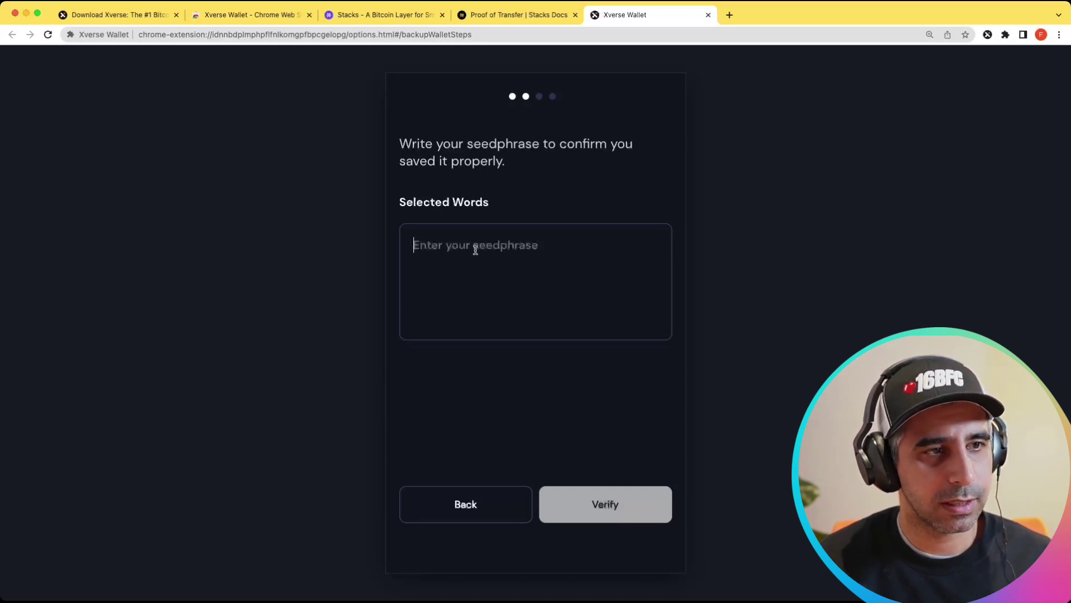
pyautogui.press('super+v')
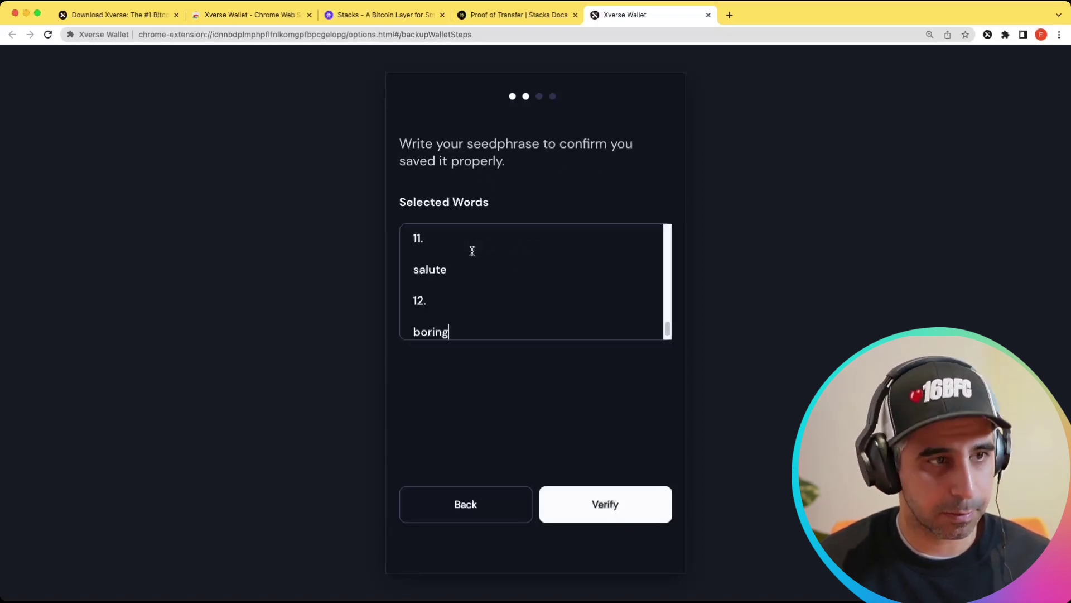
pyautogui.scroll(-1, 509, 293)
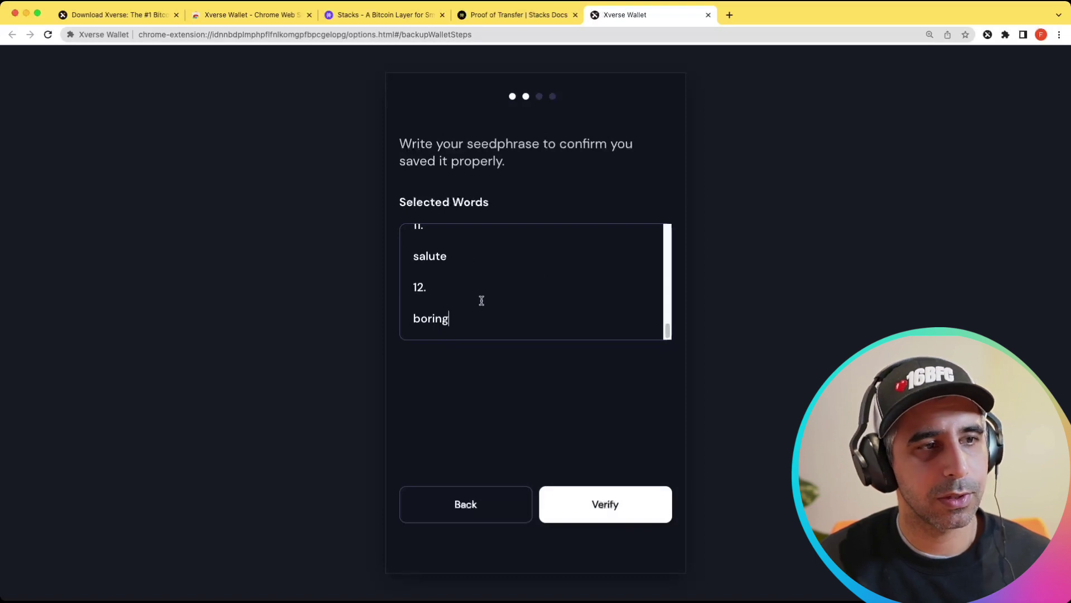
pyautogui.click(606, 491)
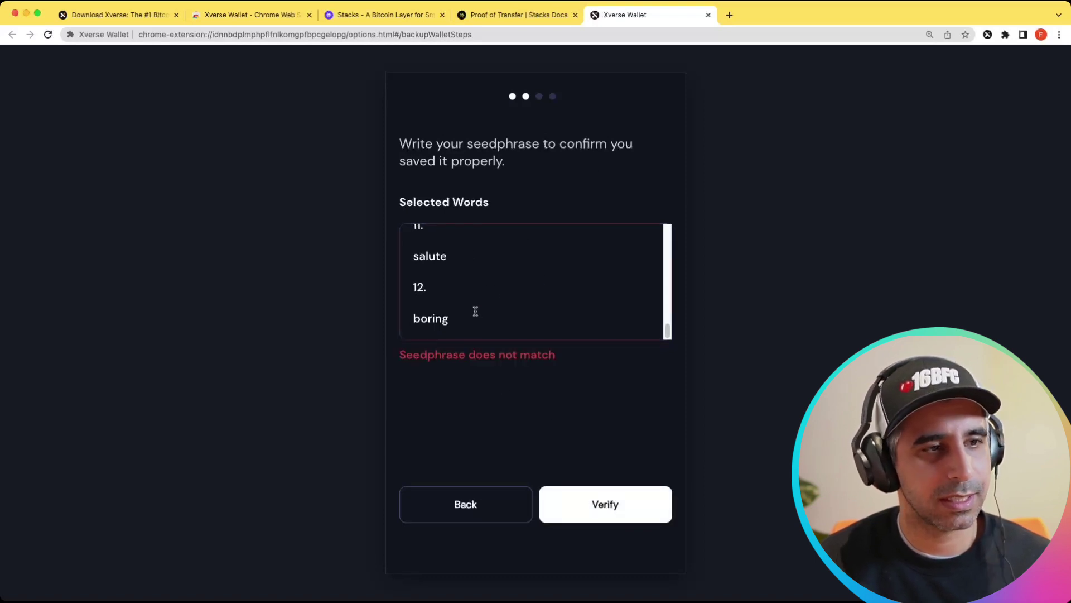
# Step: Remove the stray blank lines from the pasted phrase and verify it
pyautogui.click(448, 306)
pyautogui.press('BackSpace')
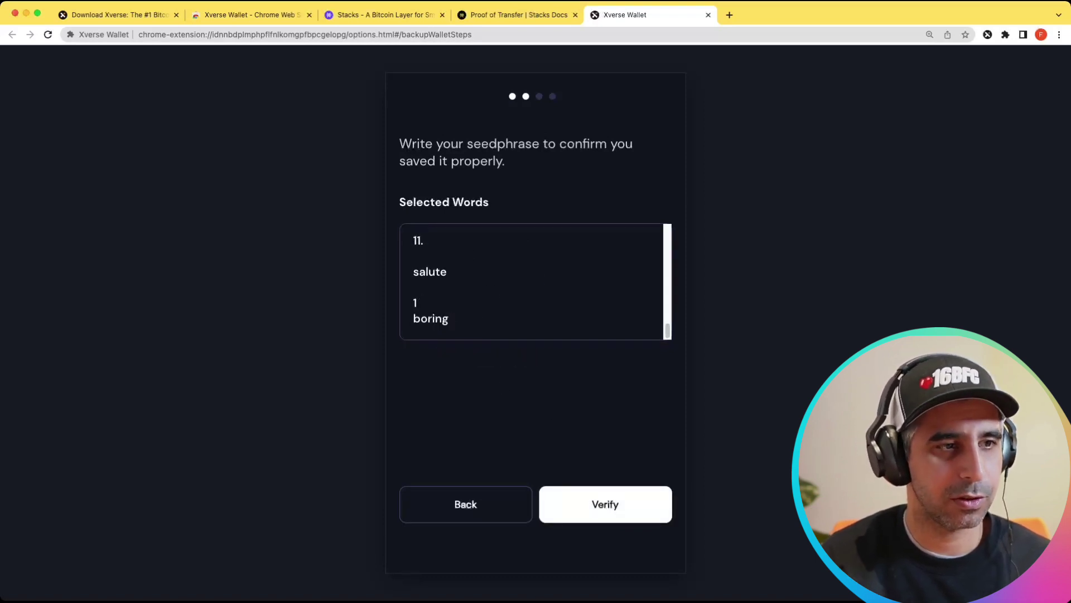
pyautogui.press('BackSpace')
pyautogui.press('BackSpace')
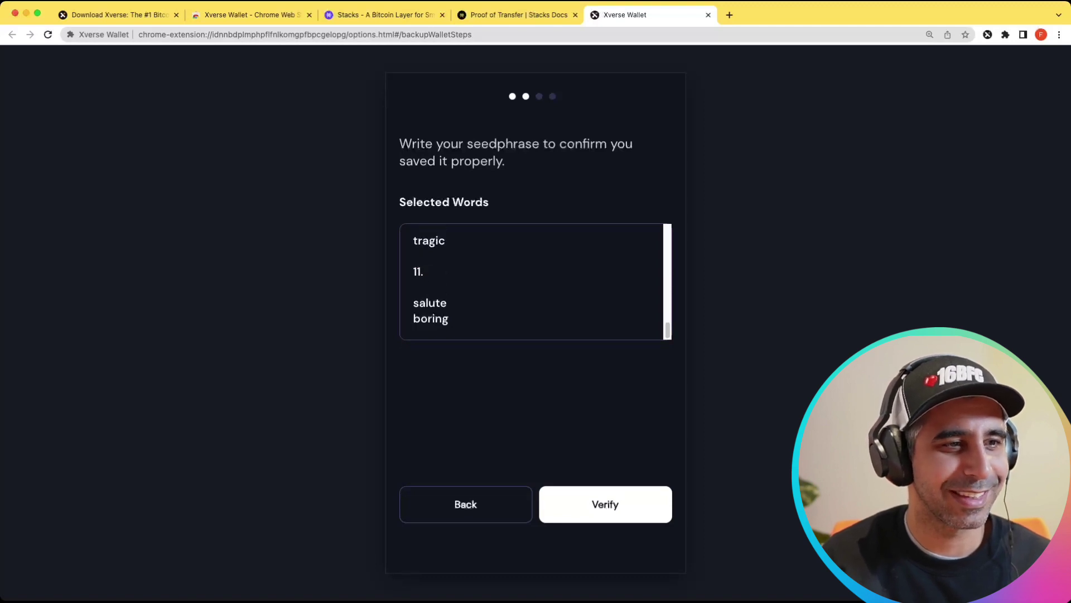
pyautogui.press('BackSpace')
pyautogui.press('BackSpace')
pyautogui.press('BackSpace')
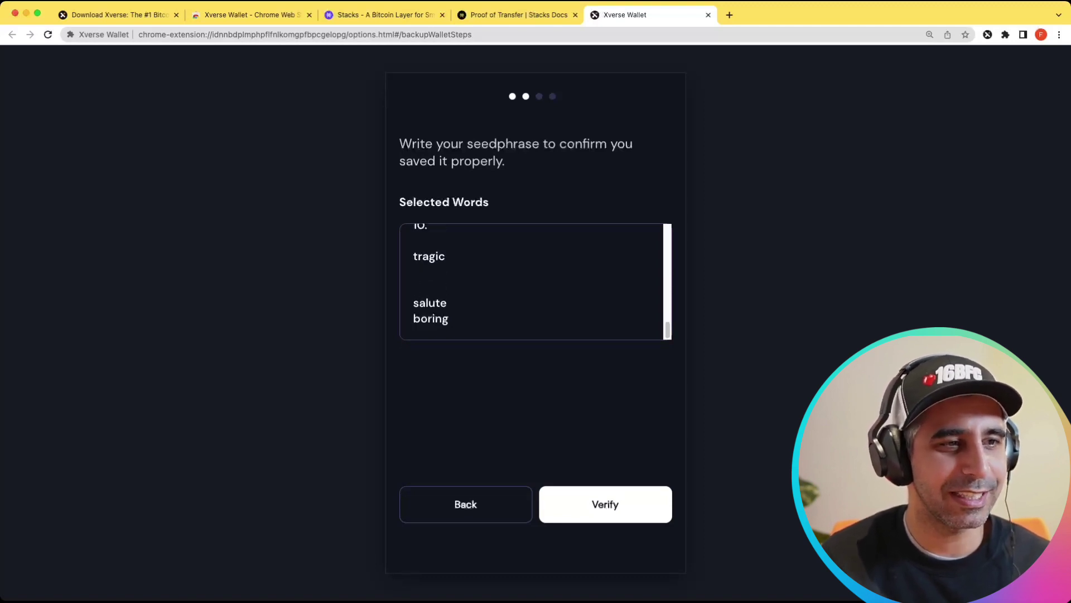
pyautogui.press('super+a')
pyautogui.press('super+v')
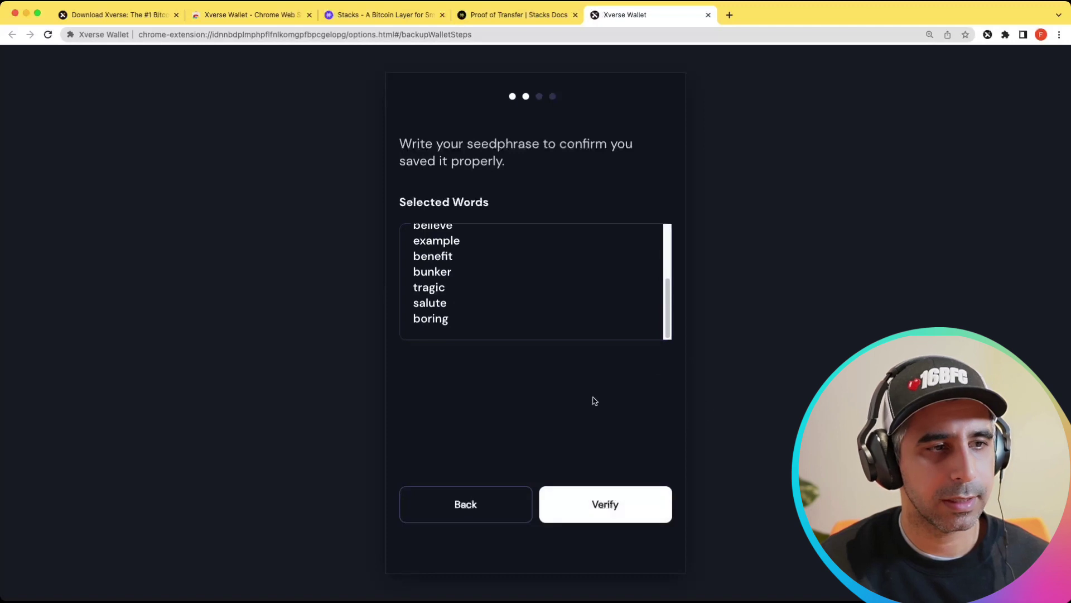
pyautogui.click(616, 513)
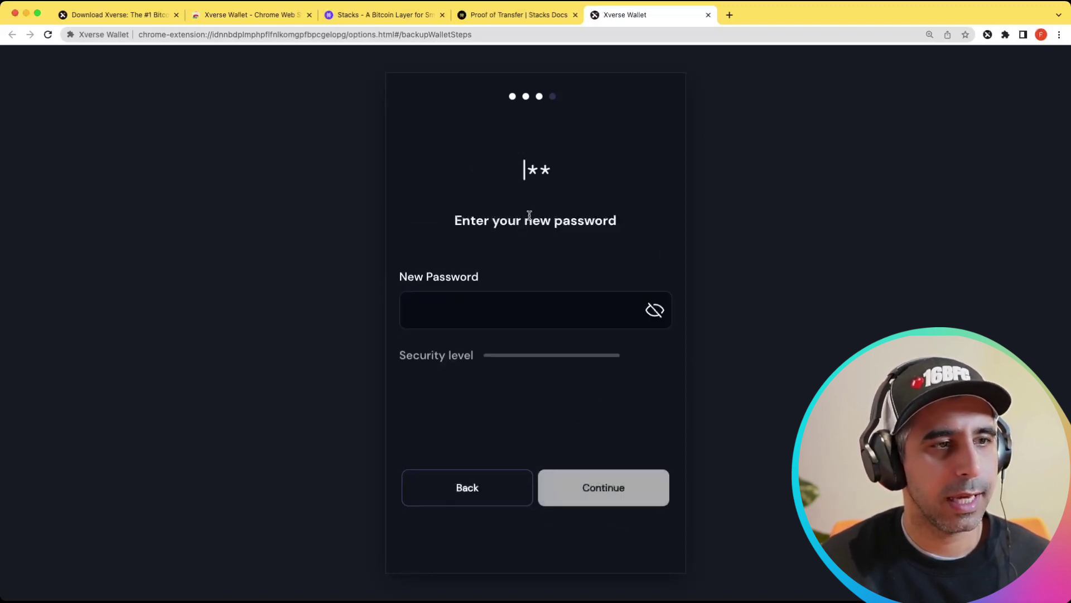
# Step: Enter and confirm a new wallet password, then close the finished setup tab
pyautogui.click(503, 307)
pyautogui.click(502, 305)
pyautogui.write('•')
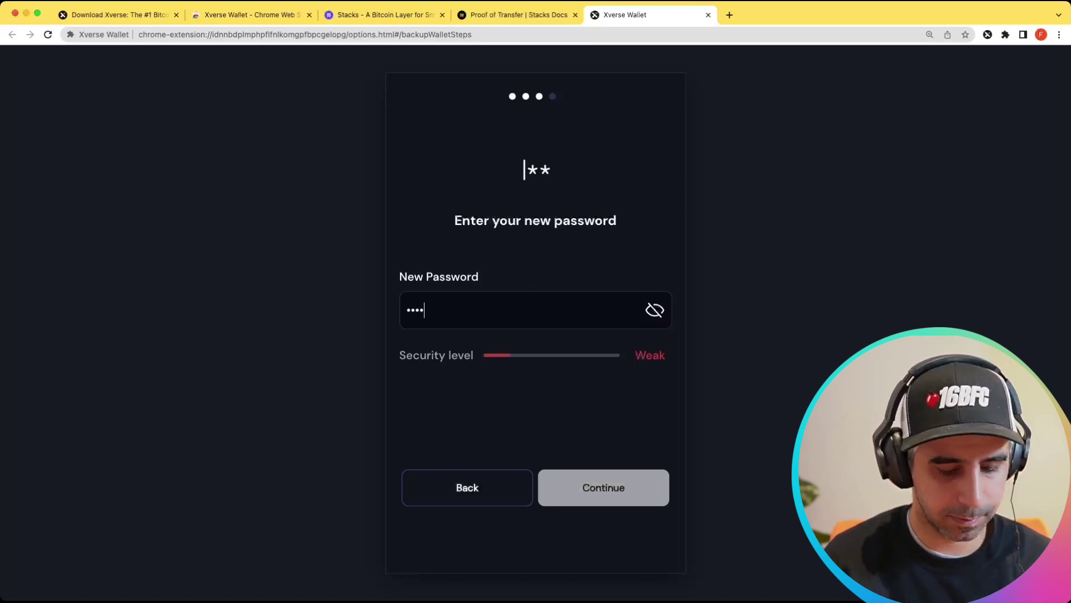
pyautogui.press('Return')
pyautogui.write('••••')
pyautogui.press('Return')
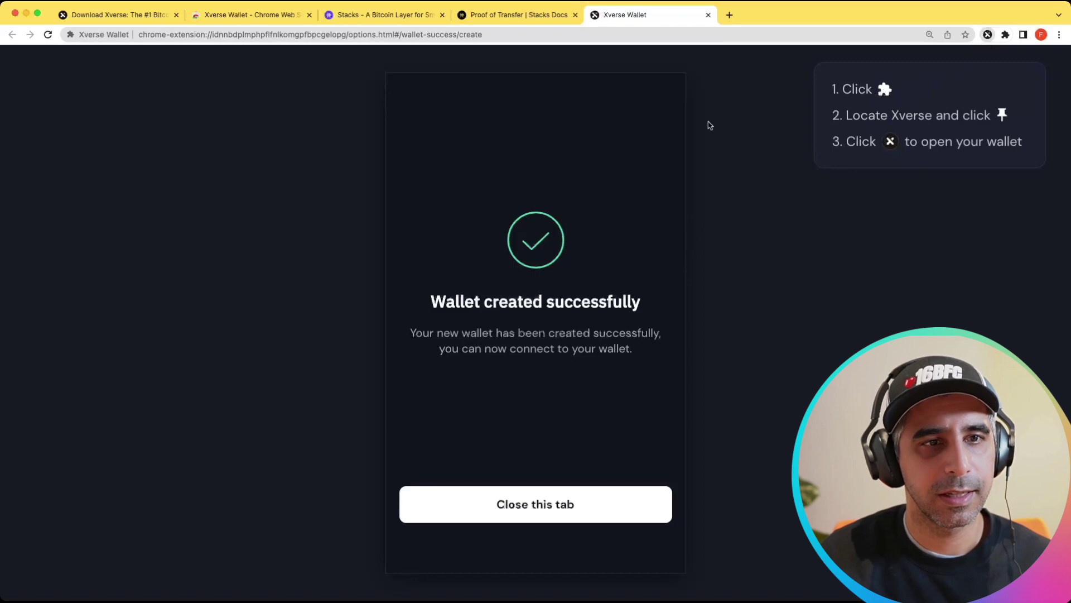
pyautogui.click(574, 511)
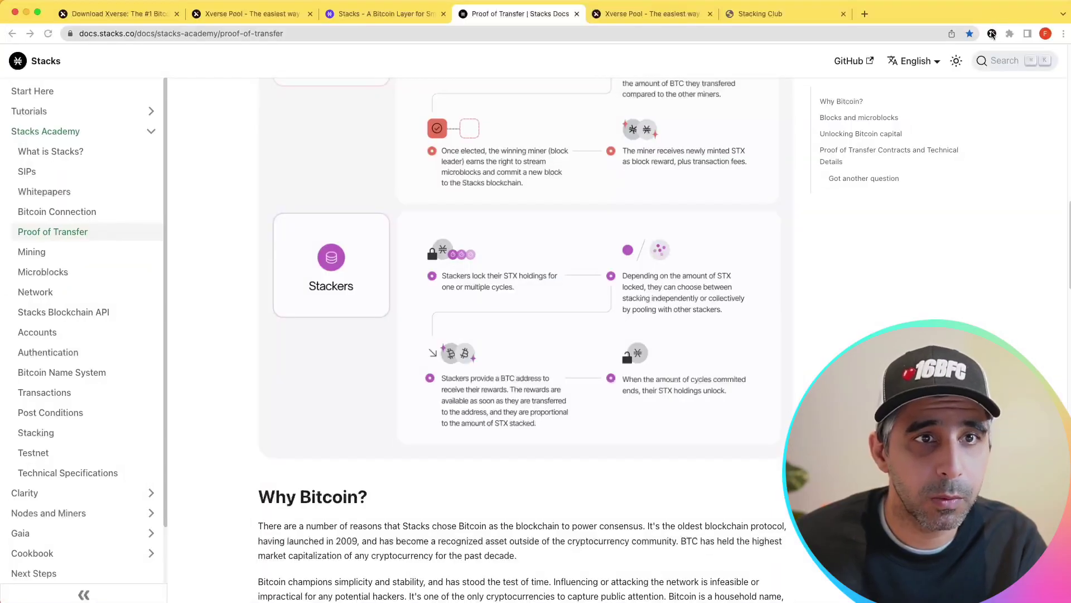
# Step: Open the Xverse extension popup from the Chrome toolbar
pyautogui.click(988, 35)
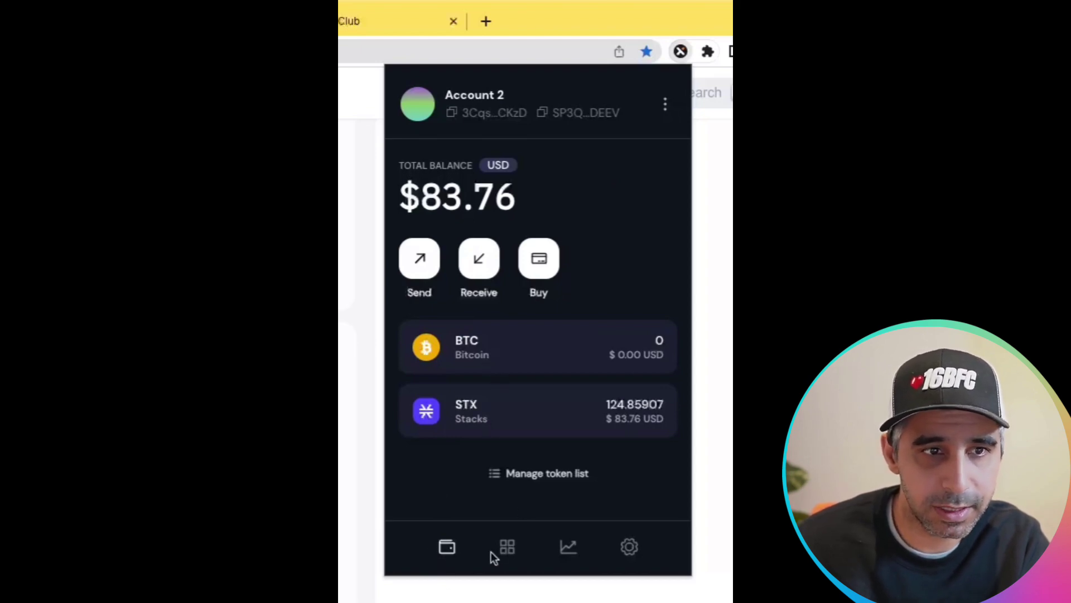
pyautogui.click(506, 549)
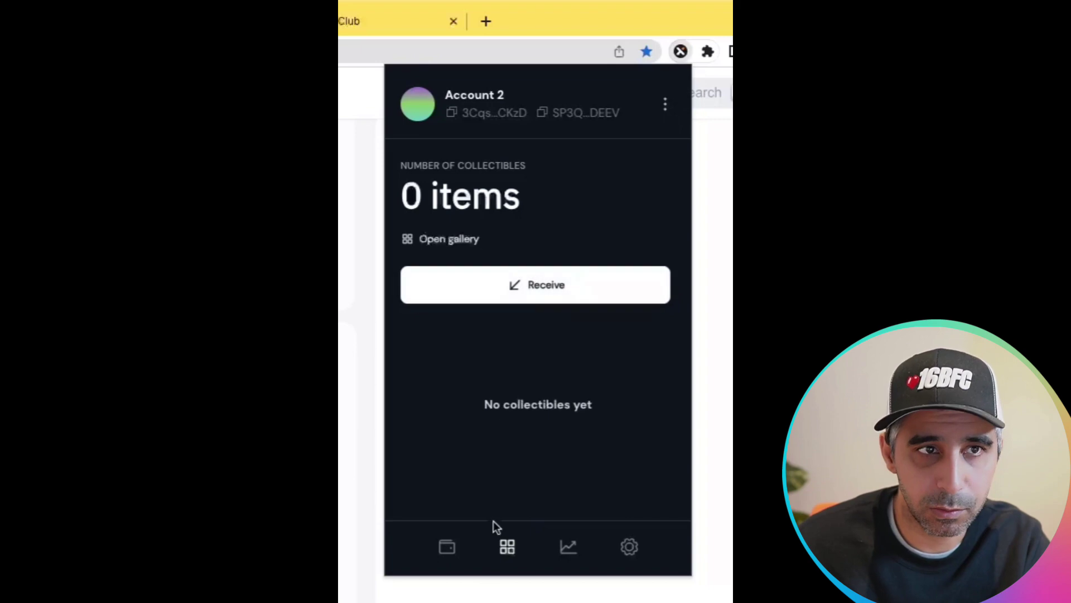
pyautogui.click(568, 549)
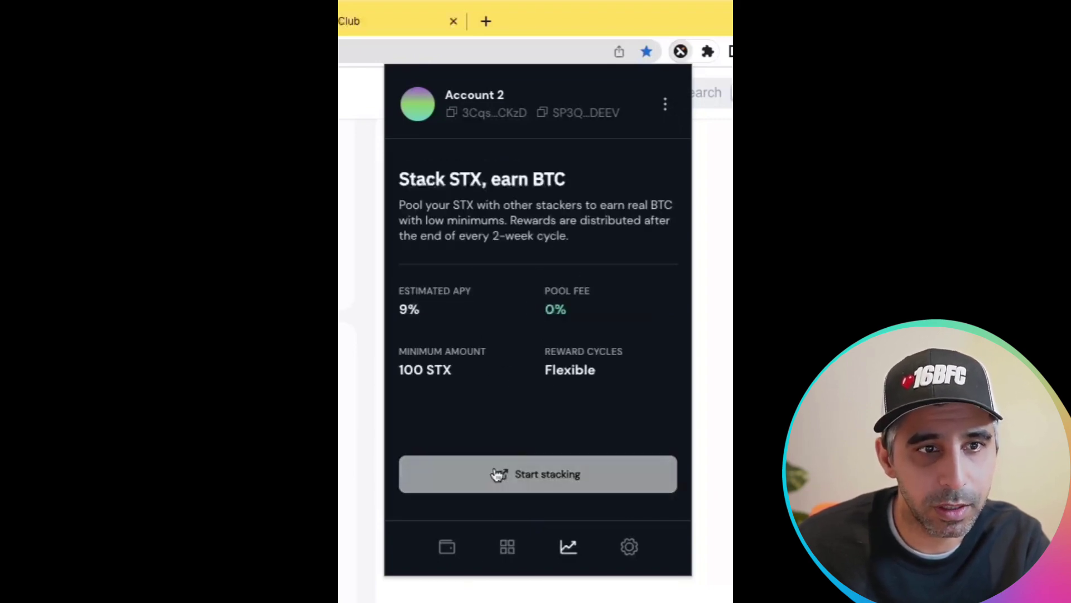
pyautogui.click(631, 550)
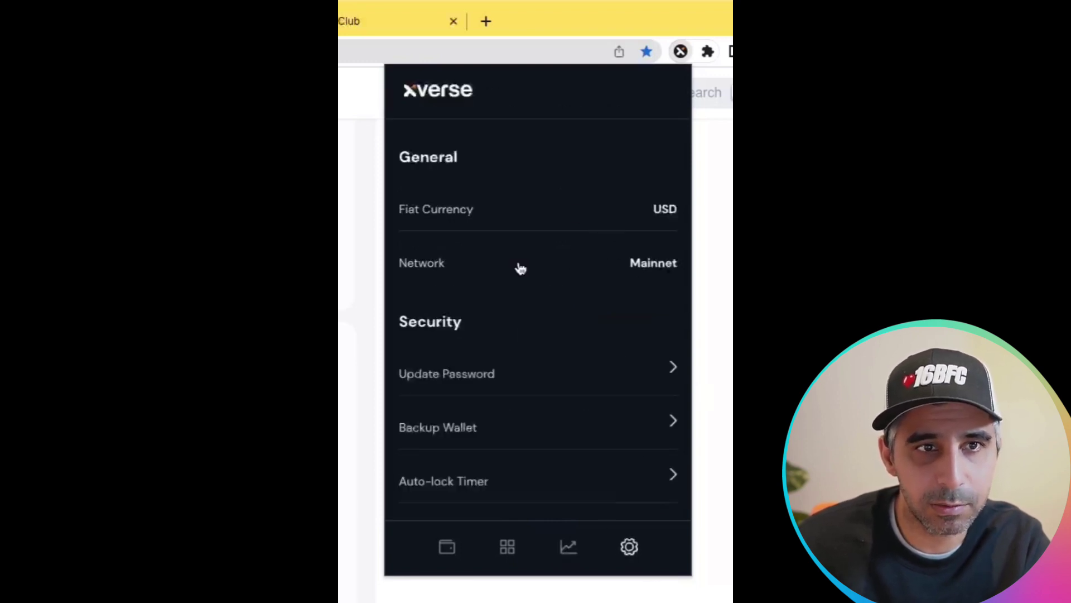
pyautogui.scroll(-1, 545, 282)
pyautogui.scroll(-1, 533, 328)
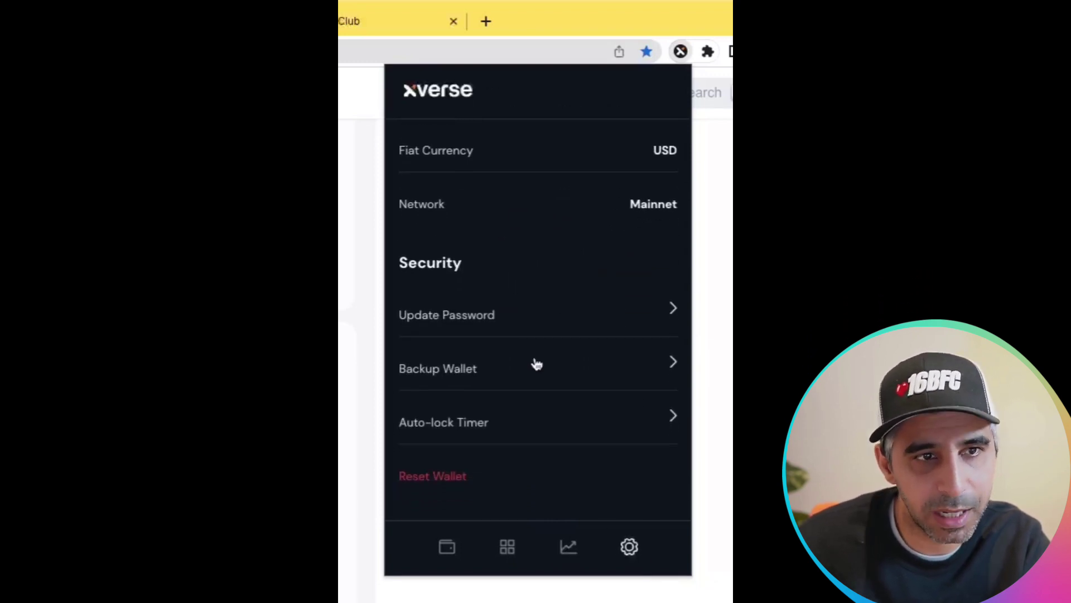
pyautogui.click(445, 561)
pyautogui.click(664, 103)
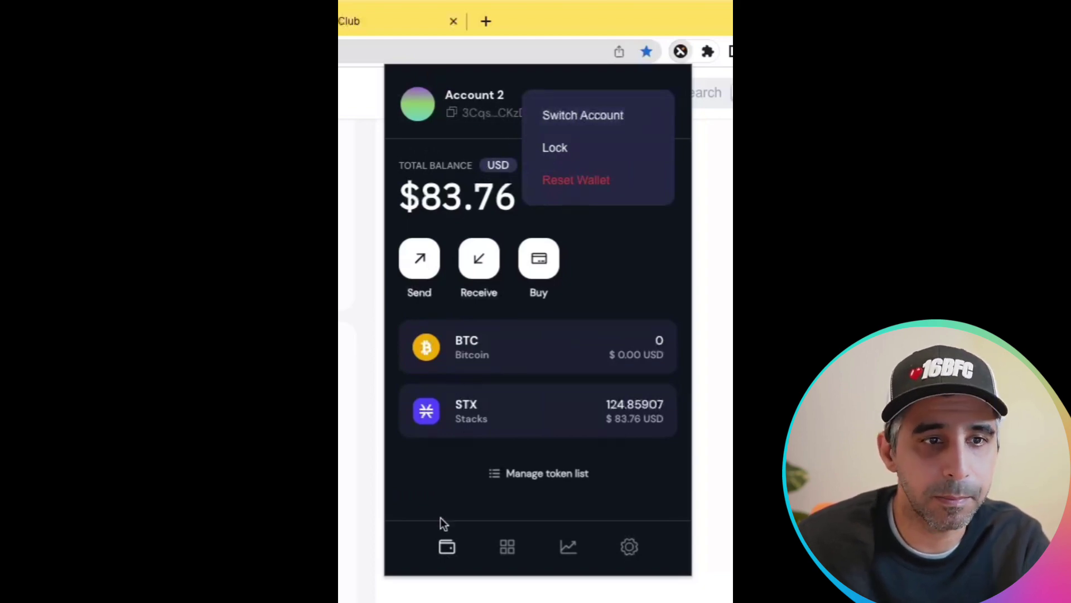
pyautogui.click(527, 454)
# Step: Browse the Manage token list, return to balances, and open the STX stacking offer
pyautogui.click(517, 472)
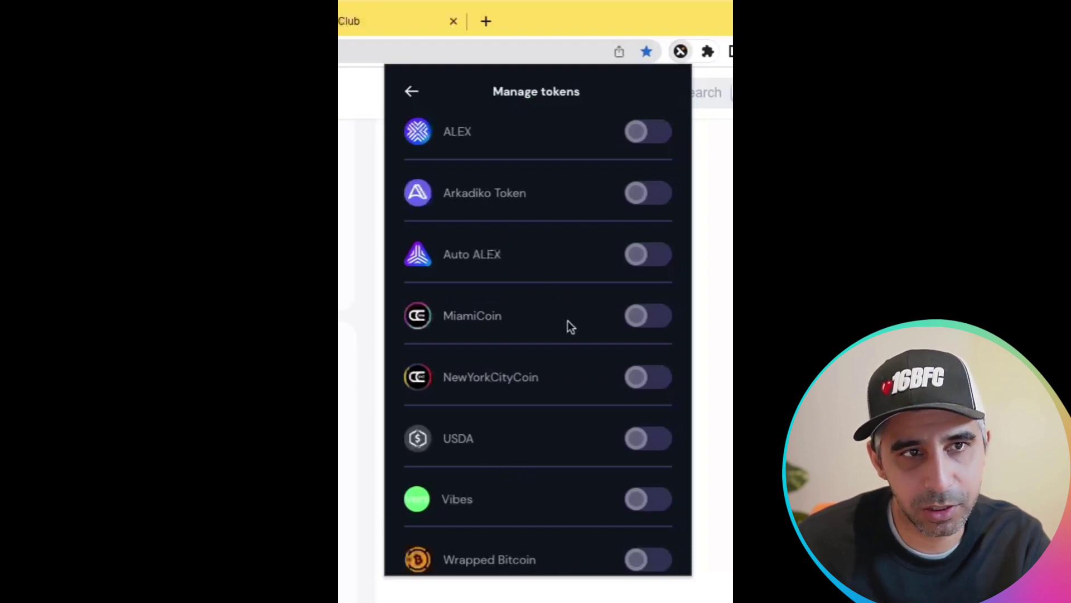
pyautogui.scroll(-4, 560, 310)
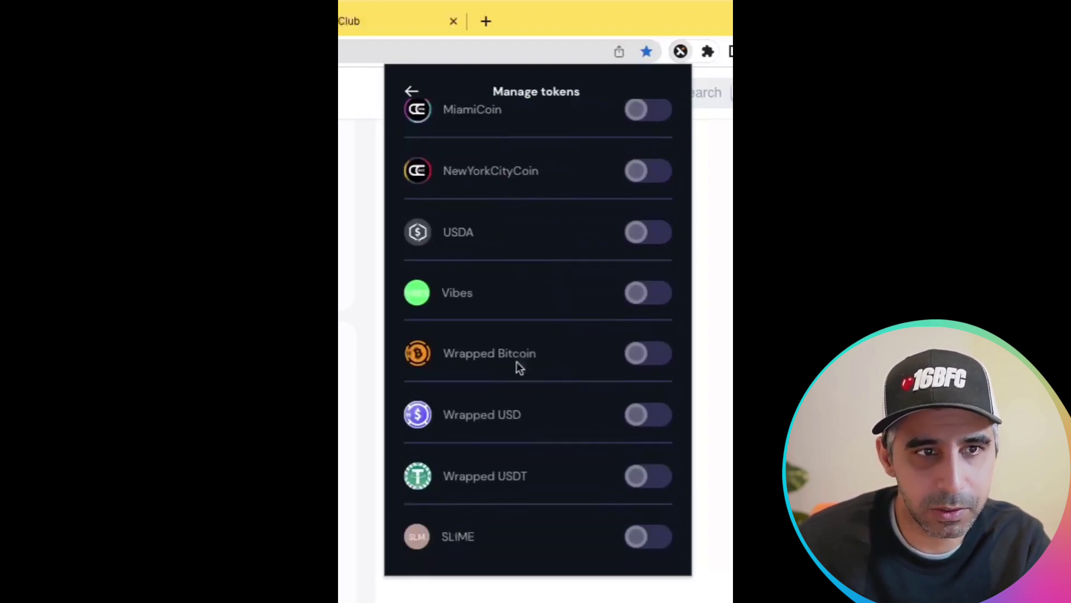
pyautogui.scroll(4, 514, 330)
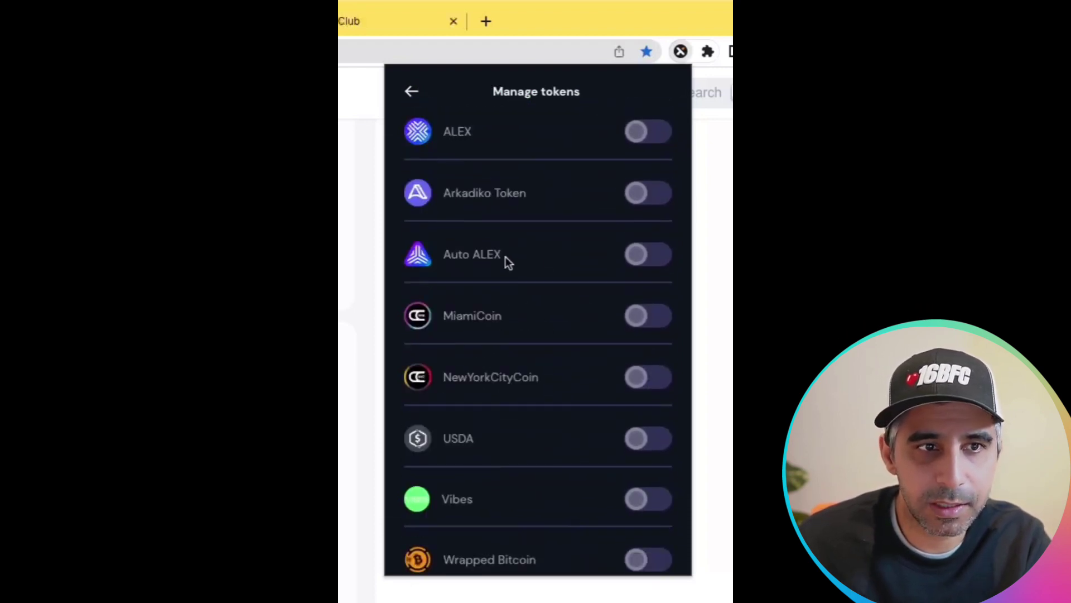
pyautogui.scroll(-1, 526, 367)
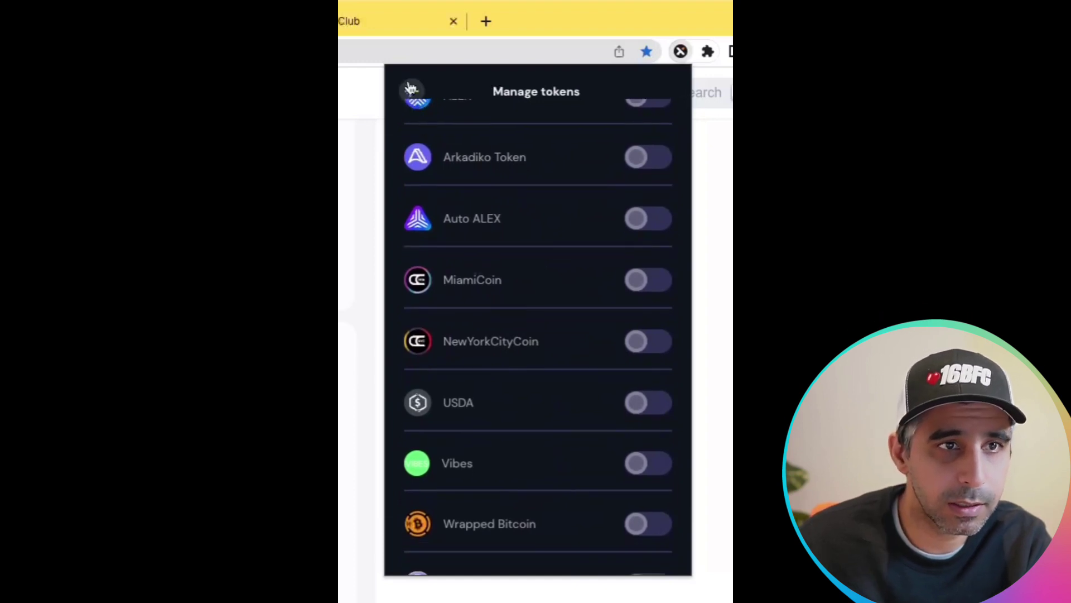
pyautogui.click(412, 91)
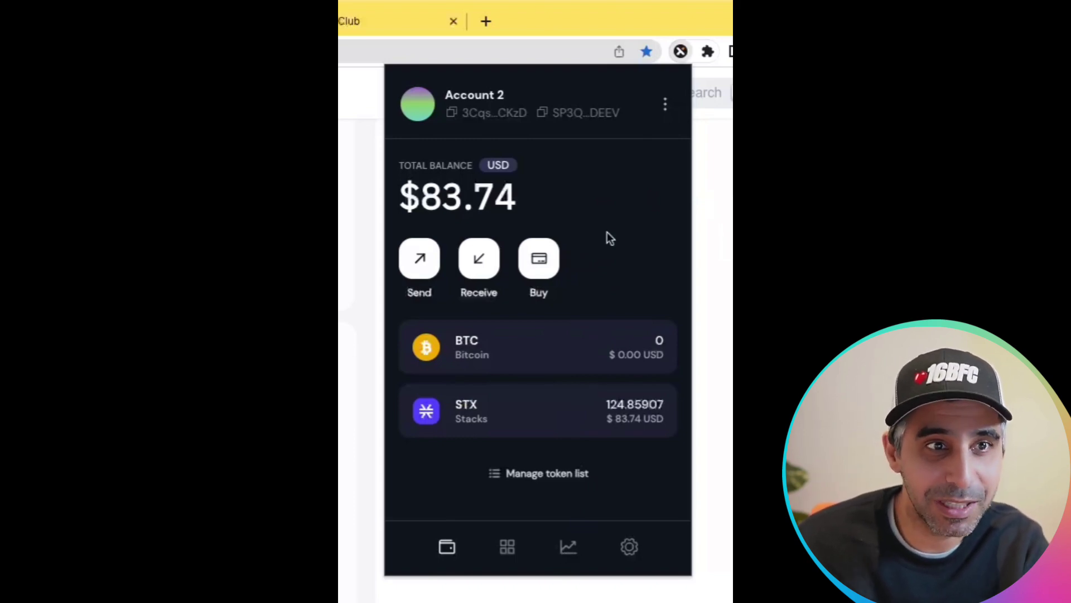
pyautogui.click(571, 550)
# Step: Launch pool.xverse.app via Start stacking and review its cycle 62 stacking stats
pyautogui.click(528, 483)
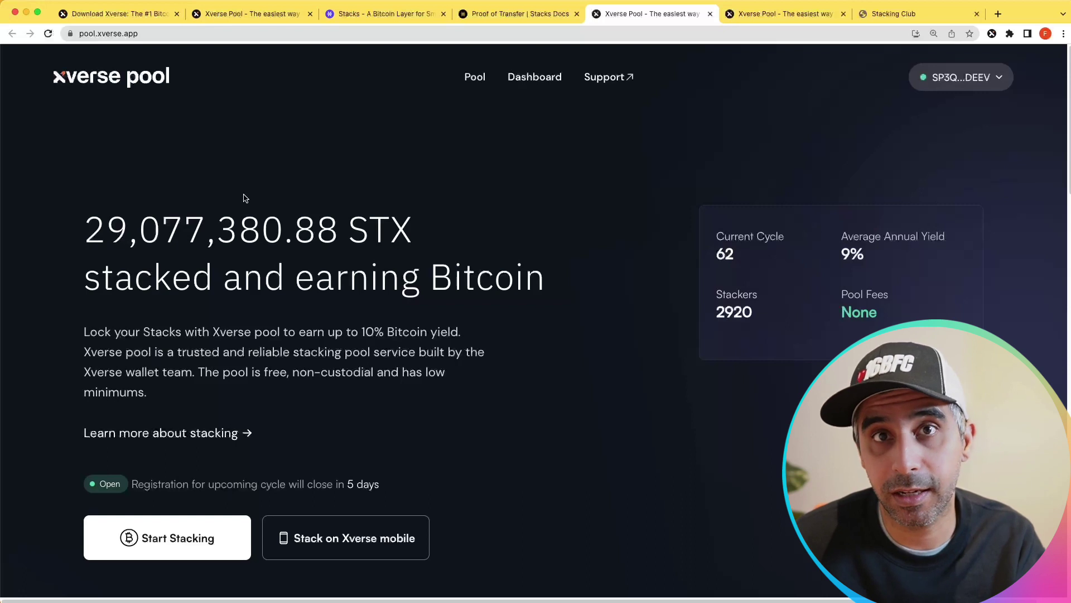
pyautogui.scroll(-1, 256, 280)
pyautogui.scroll(-3, 256, 280)
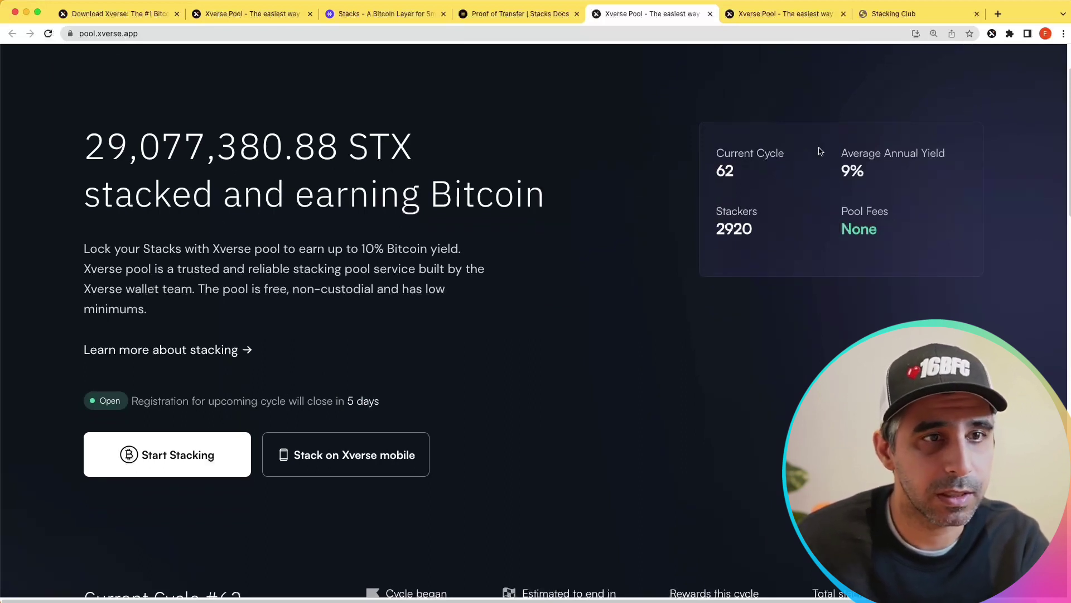
pyautogui.scroll(3, 837, 178)
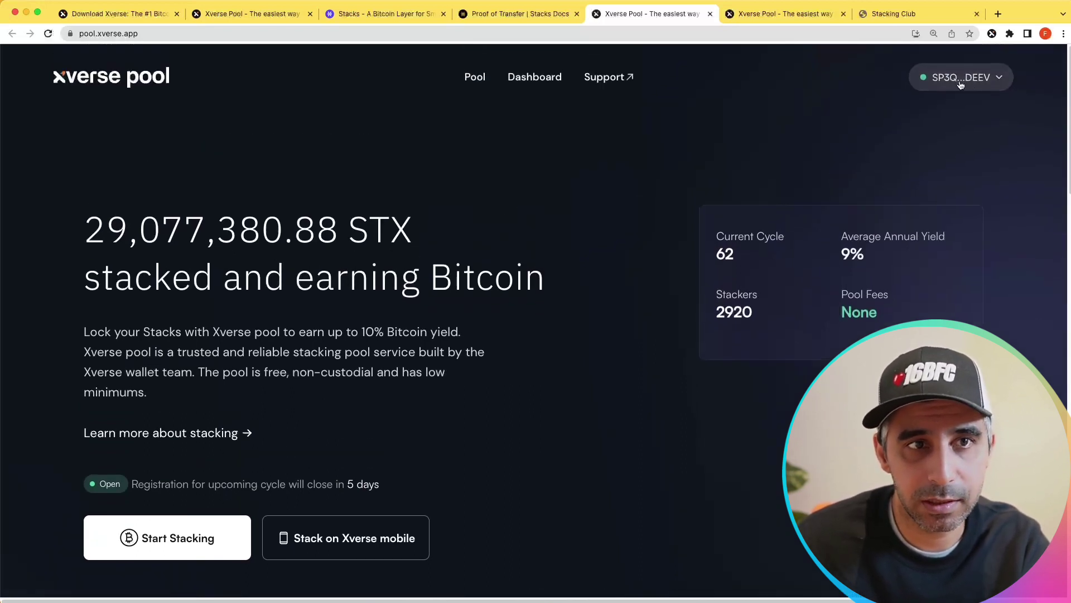
pyautogui.scroll(-2, 443, 295)
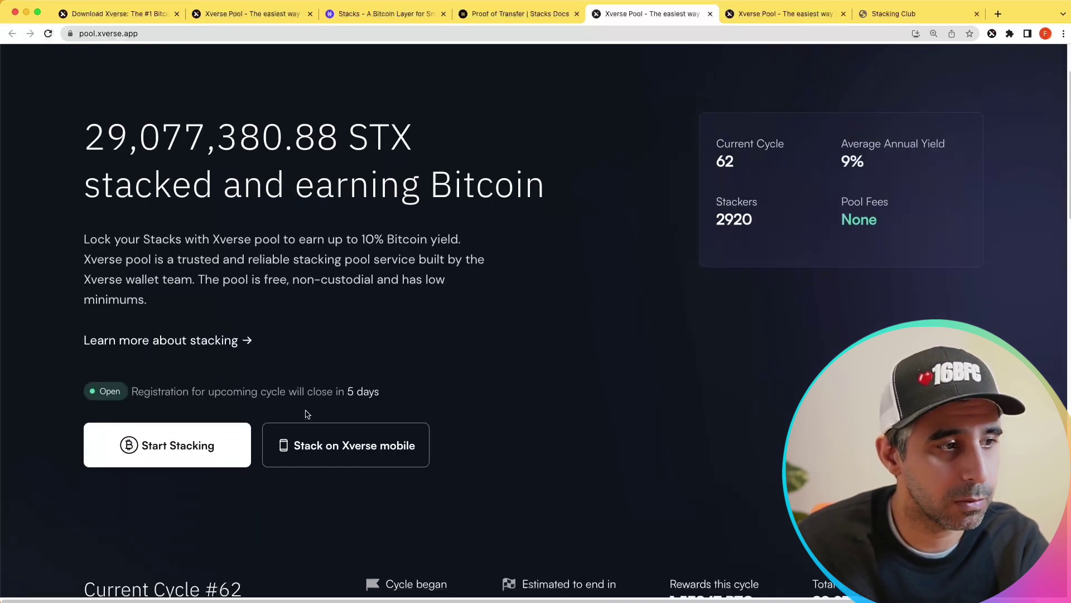
# Step: Begin stacking sign-up, enter 100 STX in Amount, and continue to the BTC address step
pyautogui.click(194, 452)
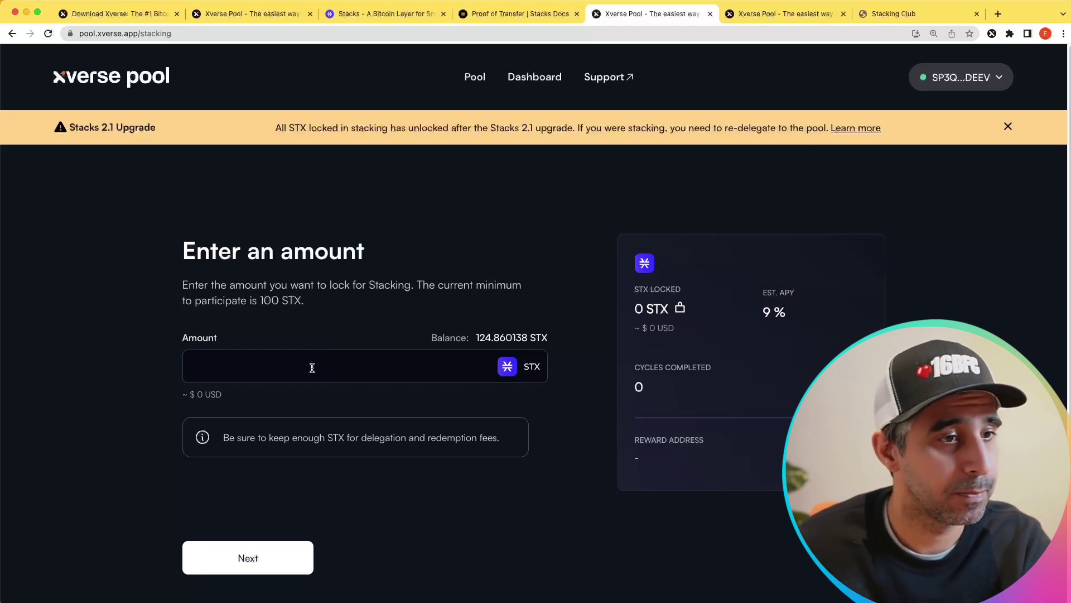
pyautogui.click(310, 367)
pyautogui.write('100')
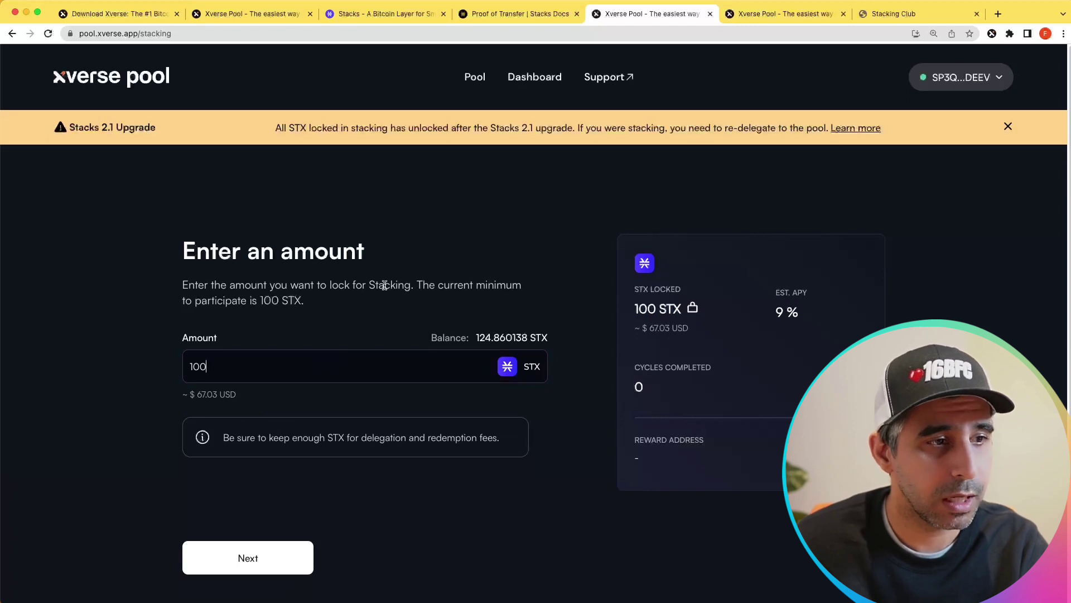
pyautogui.scroll(-1, 347, 391)
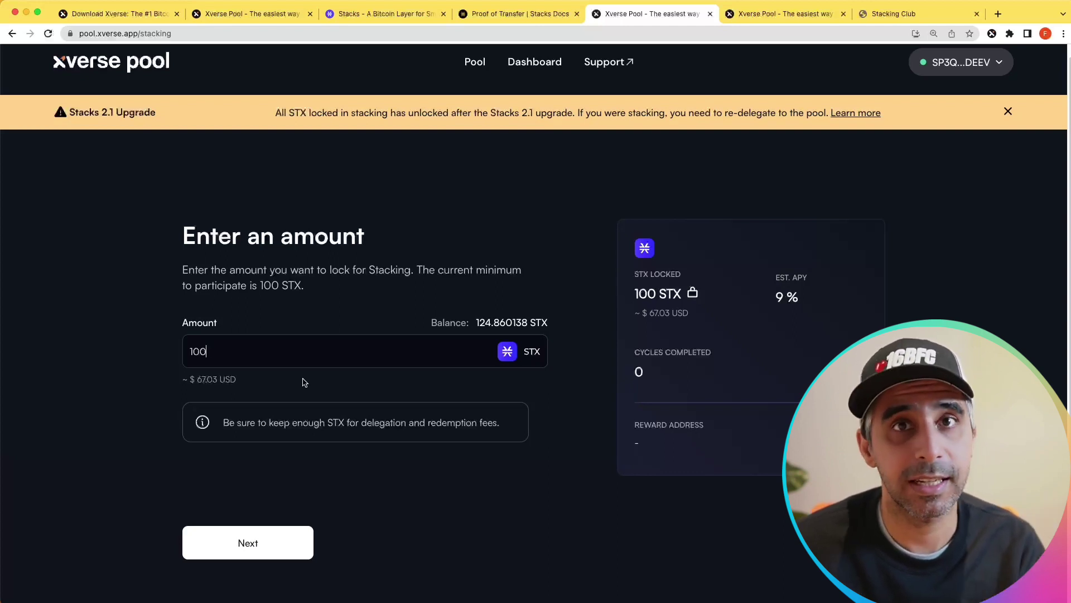
pyautogui.scroll(-1, 279, 463)
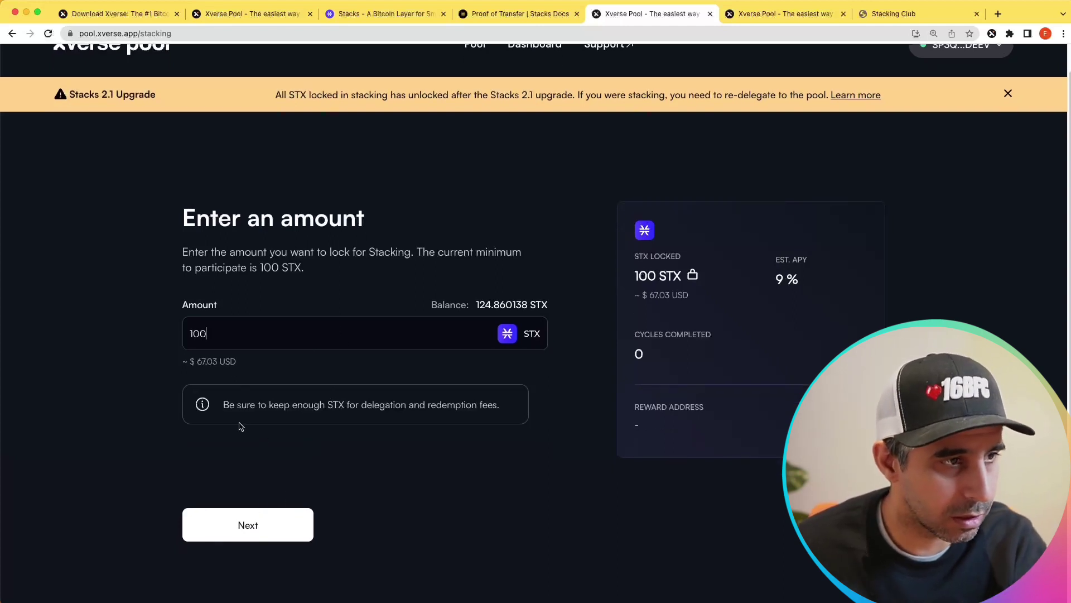
pyautogui.click(251, 531)
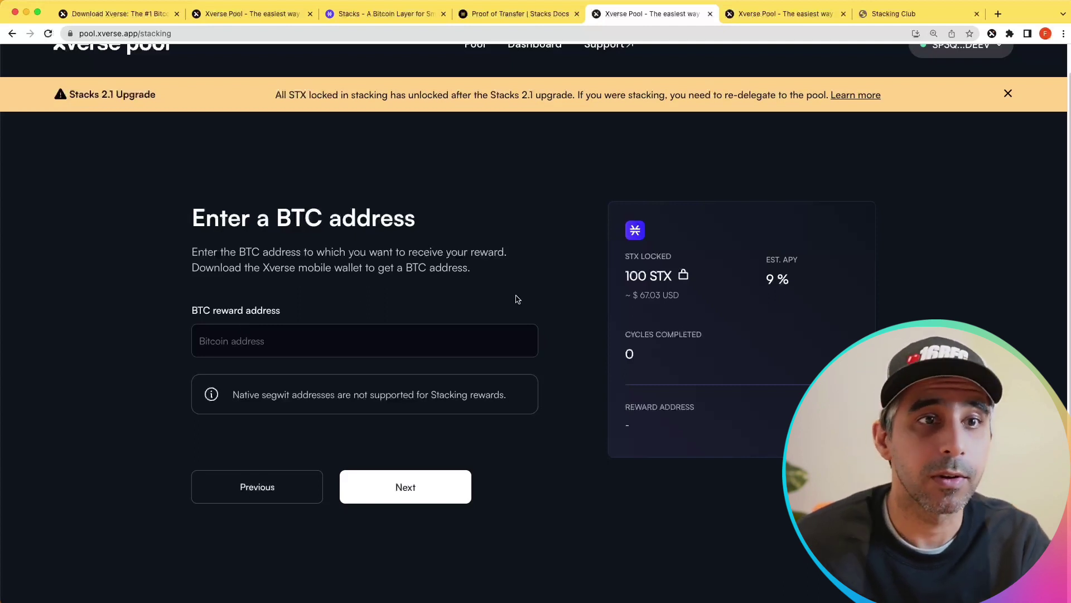
# Step: Copy the wallet's own Bitcoin receive address and paste it into the BTC reward address field
pyautogui.click(993, 35)
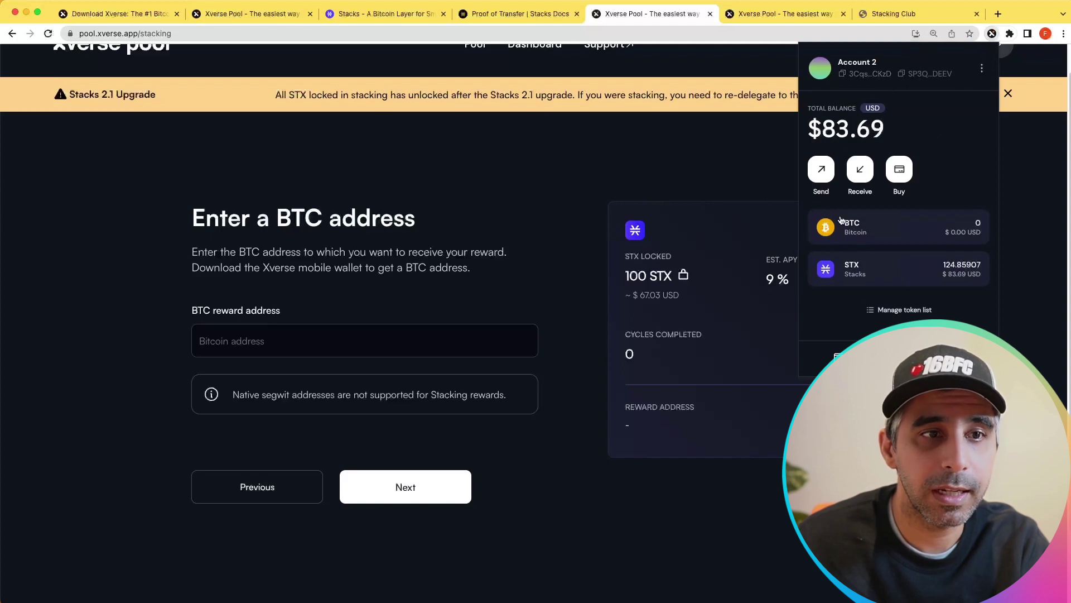
pyautogui.click(873, 231)
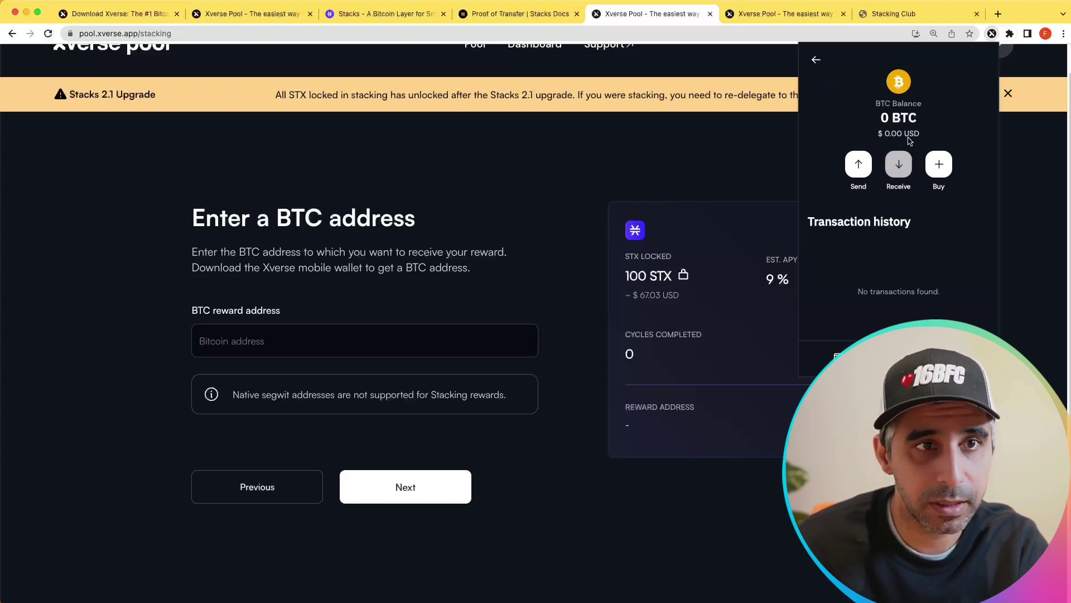
pyautogui.click(900, 175)
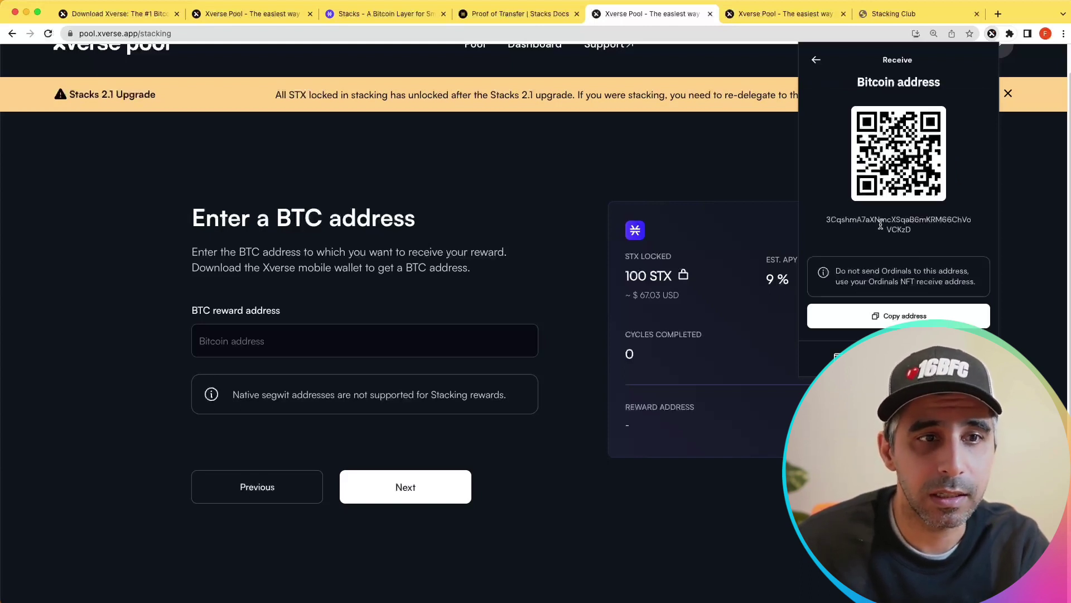
pyautogui.click(899, 316)
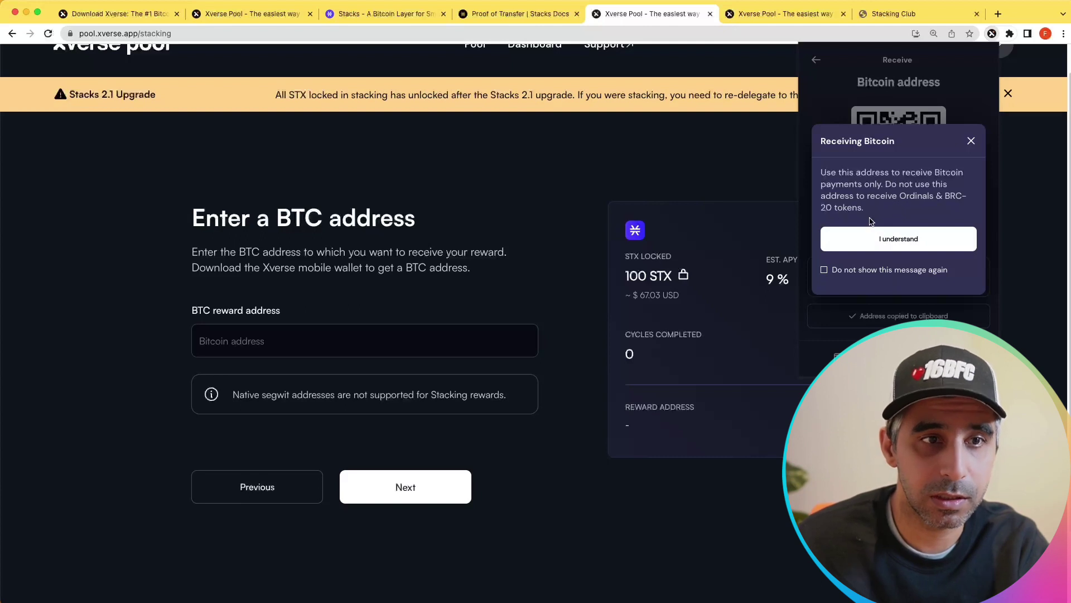
pyautogui.click(891, 241)
pyautogui.click(277, 347)
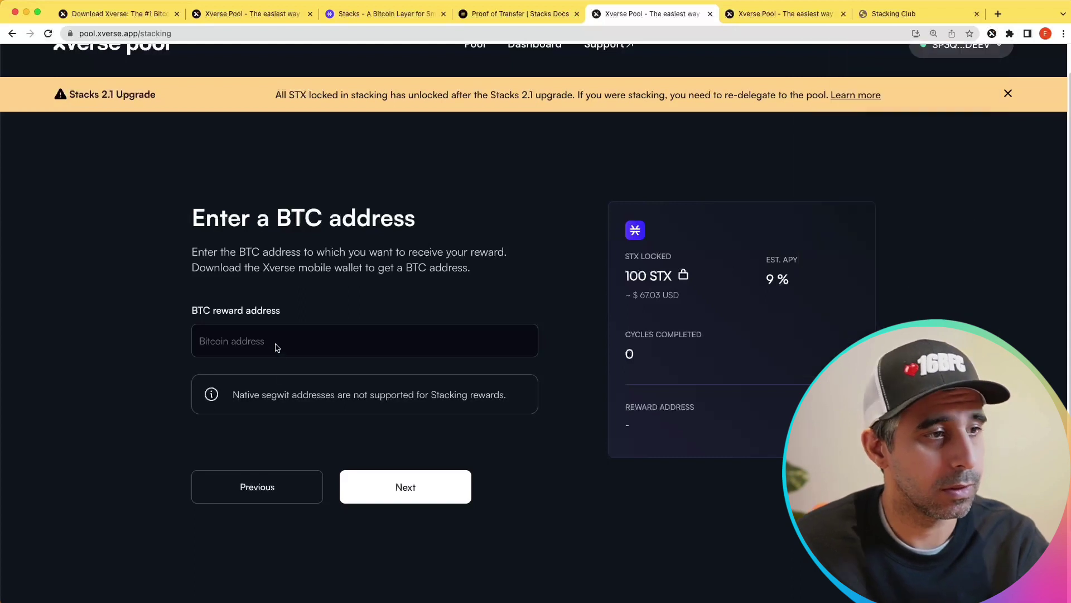
pyautogui.press('super+v')
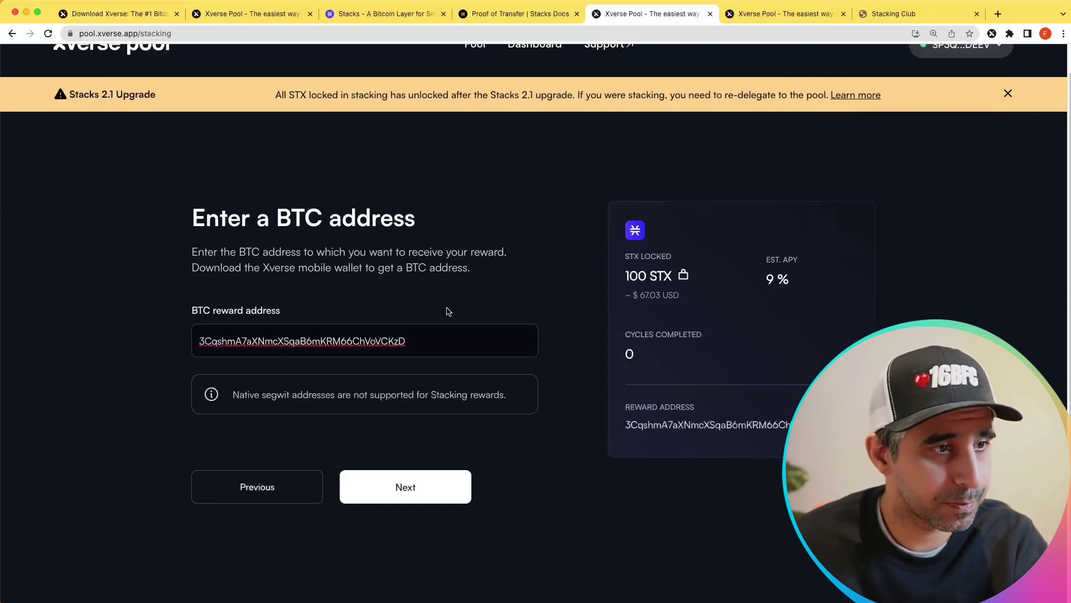
# Step: Authorise the Xverse Pool contract as delegate by confirming the allow-contract-caller transaction
pyautogui.click(433, 492)
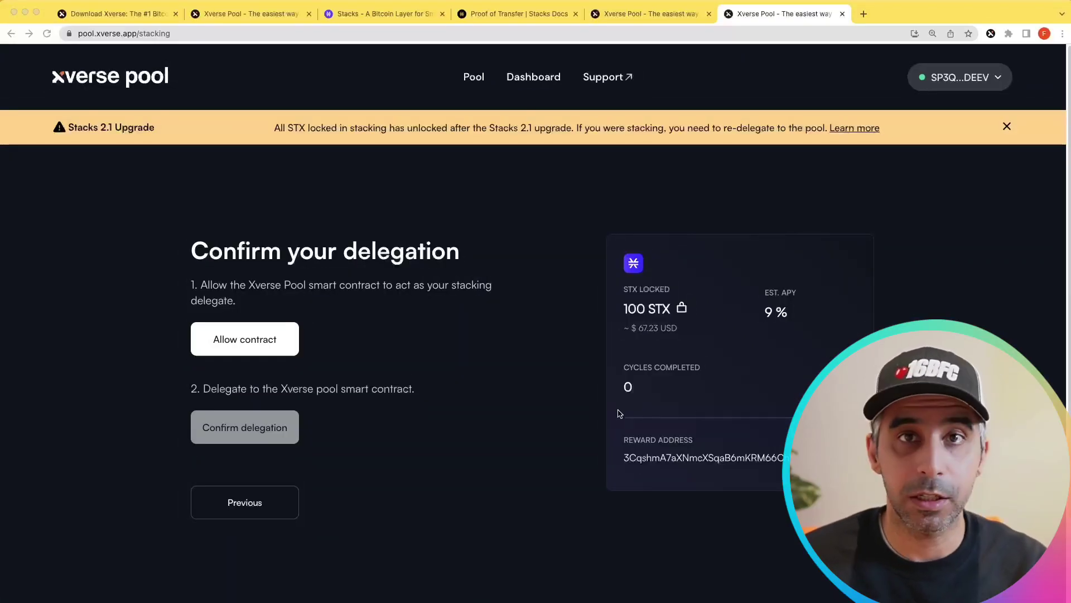
pyautogui.click(284, 350)
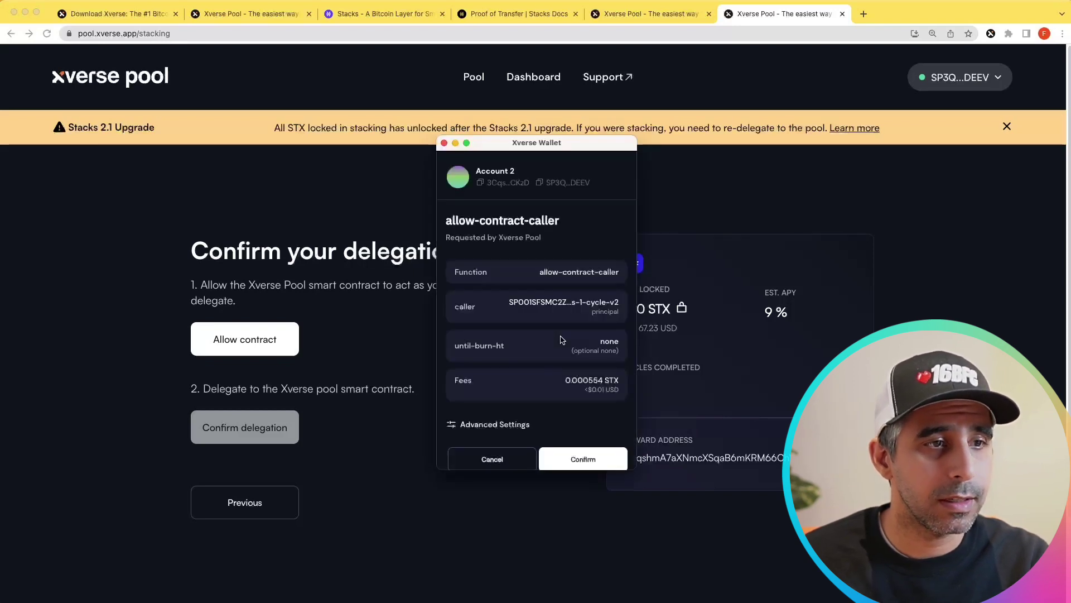
pyautogui.scroll(-1, 558, 391)
pyautogui.click(584, 444)
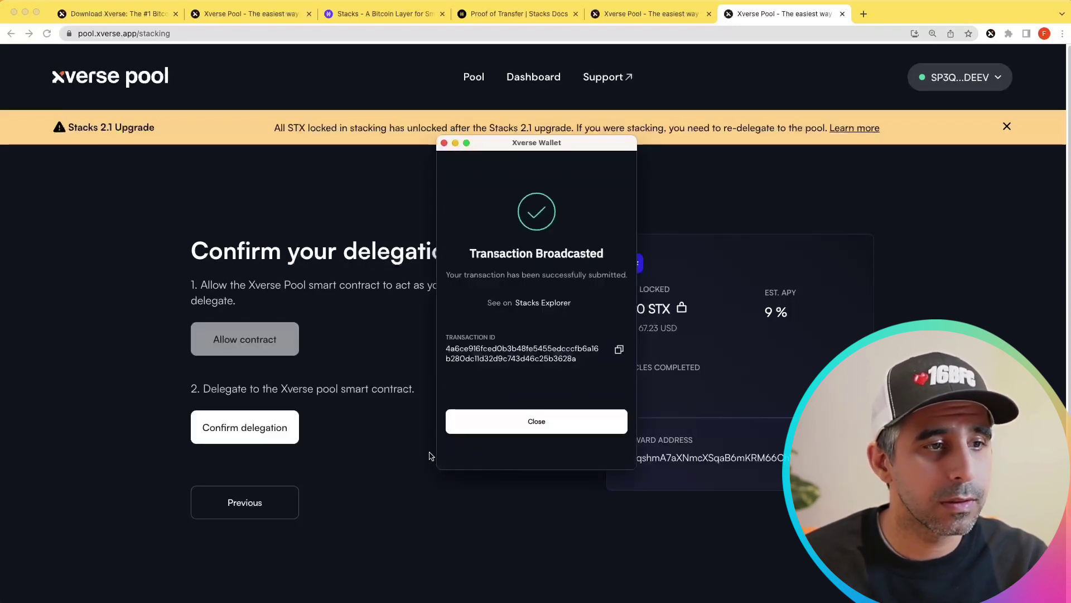
pyautogui.click(562, 419)
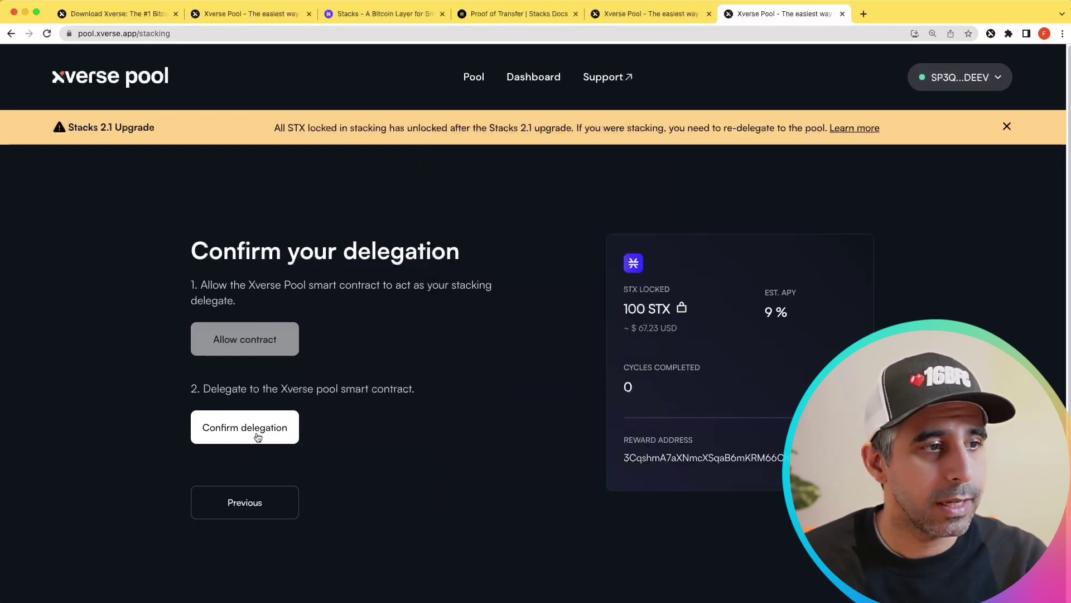
# Step: Delegate 100 STX to the pool by confirming the delegate-stx transaction in the wallet
pyautogui.click(257, 425)
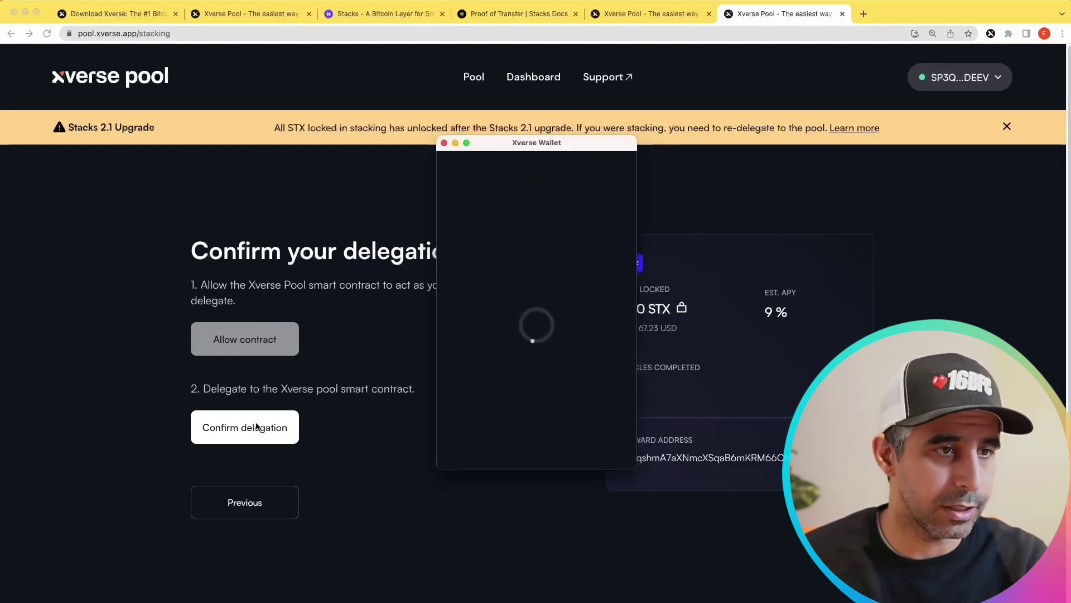
pyautogui.scroll(-2, 558, 391)
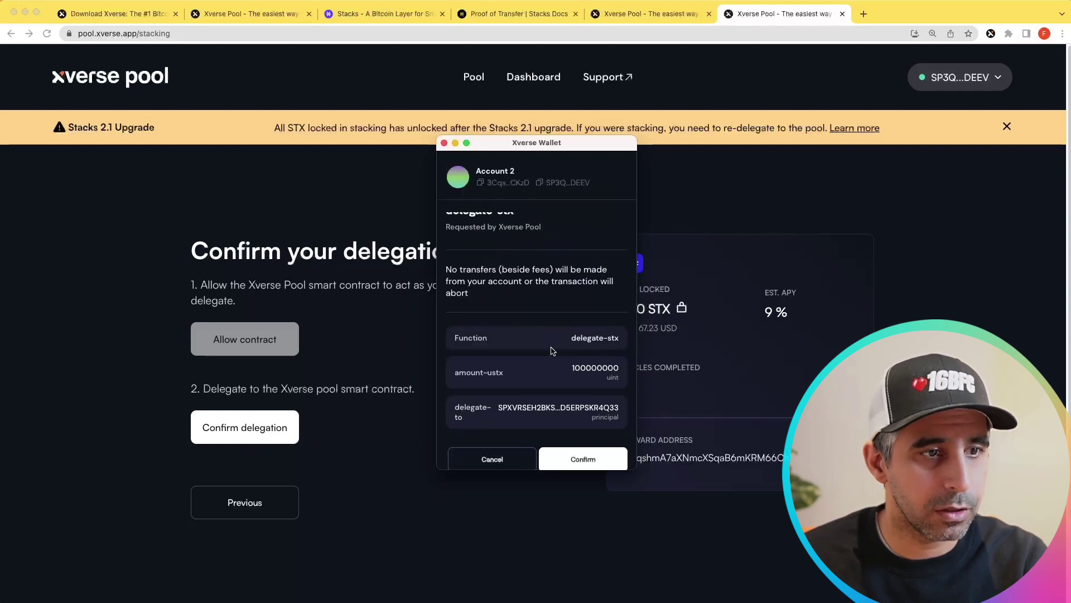
pyautogui.click(578, 457)
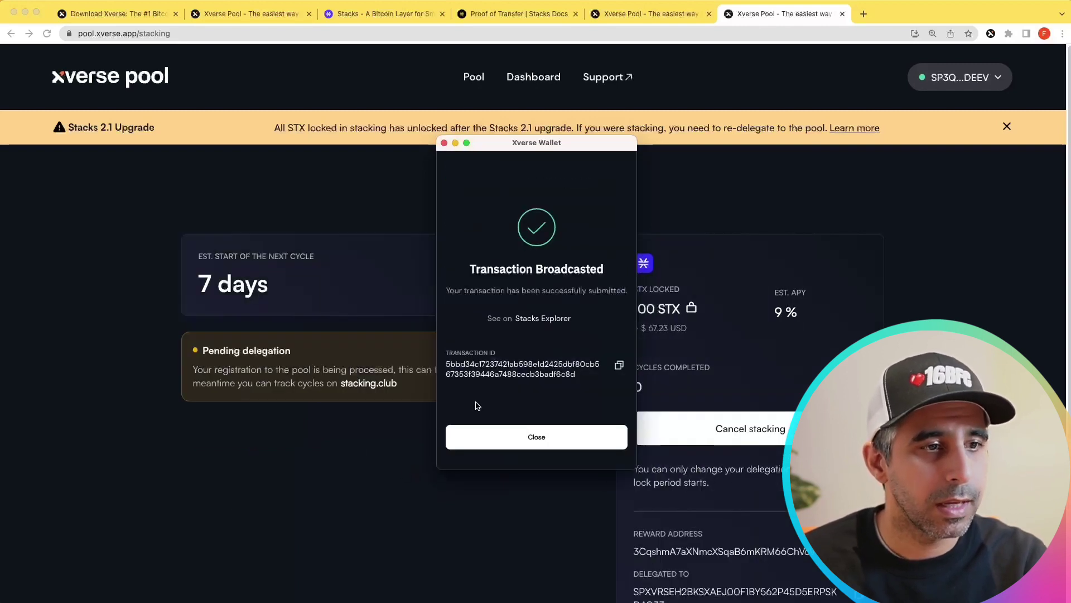
pyautogui.click(537, 437)
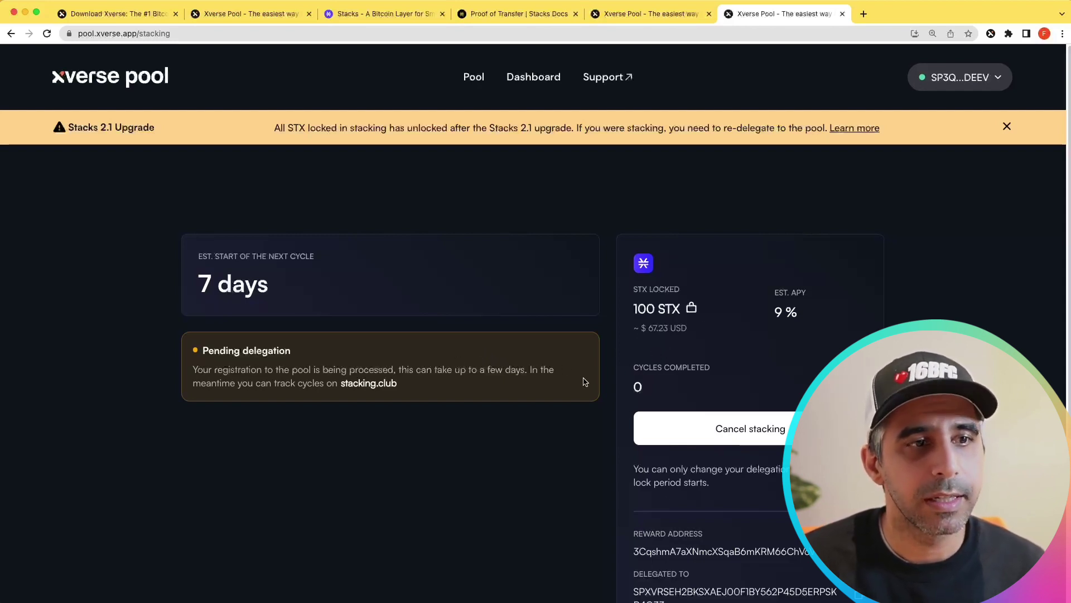
pyautogui.scroll(-3, 597, 379)
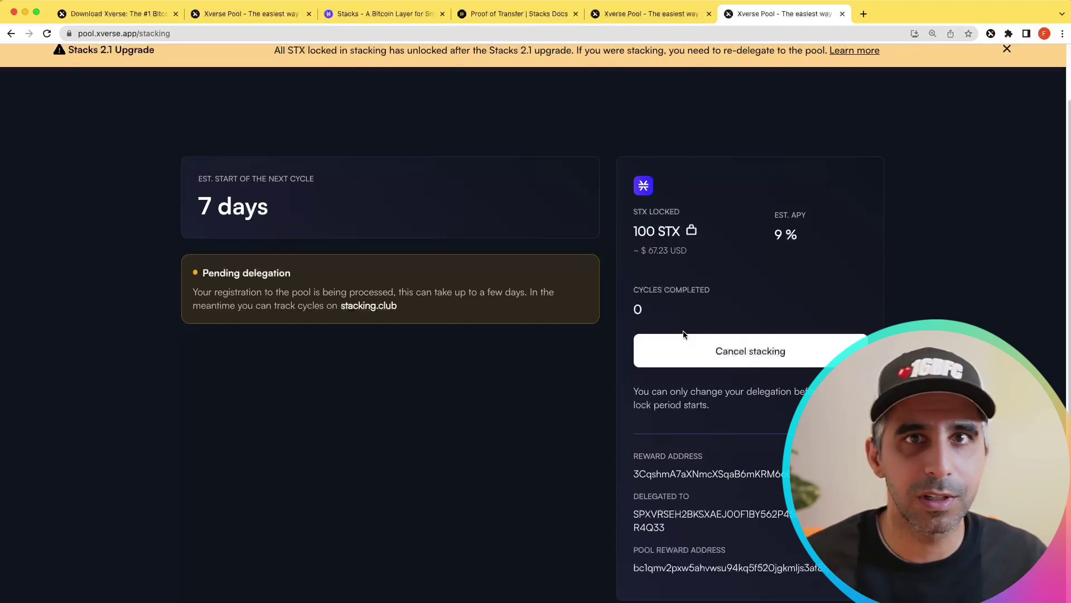
pyautogui.scroll(2, 687, 313)
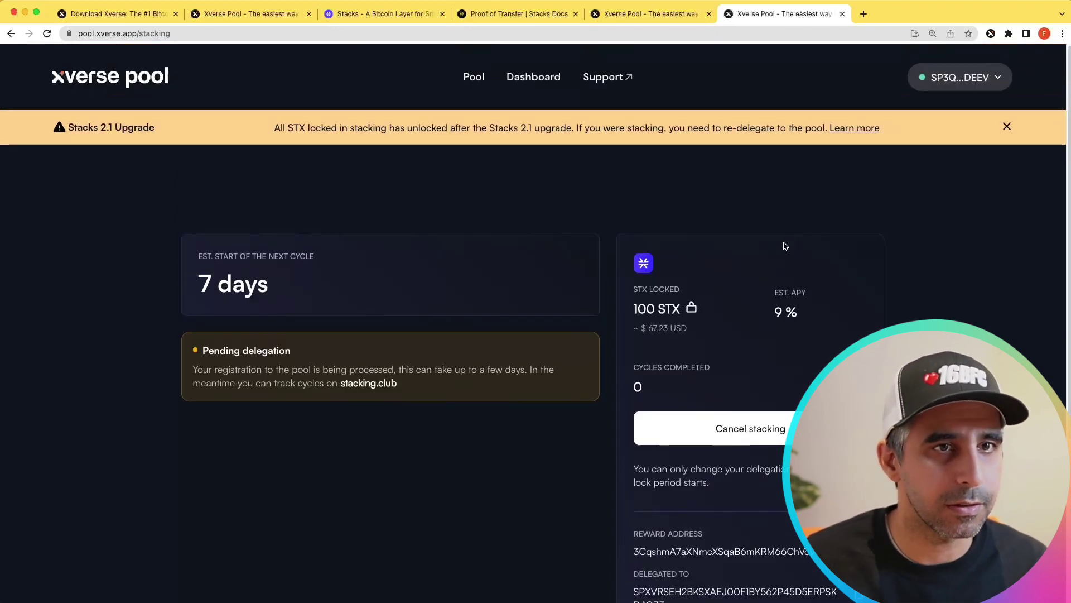
# Step: Disconnect Account 2 from the pool and switch the Xverse wallet to Account 1
pyautogui.click(996, 82)
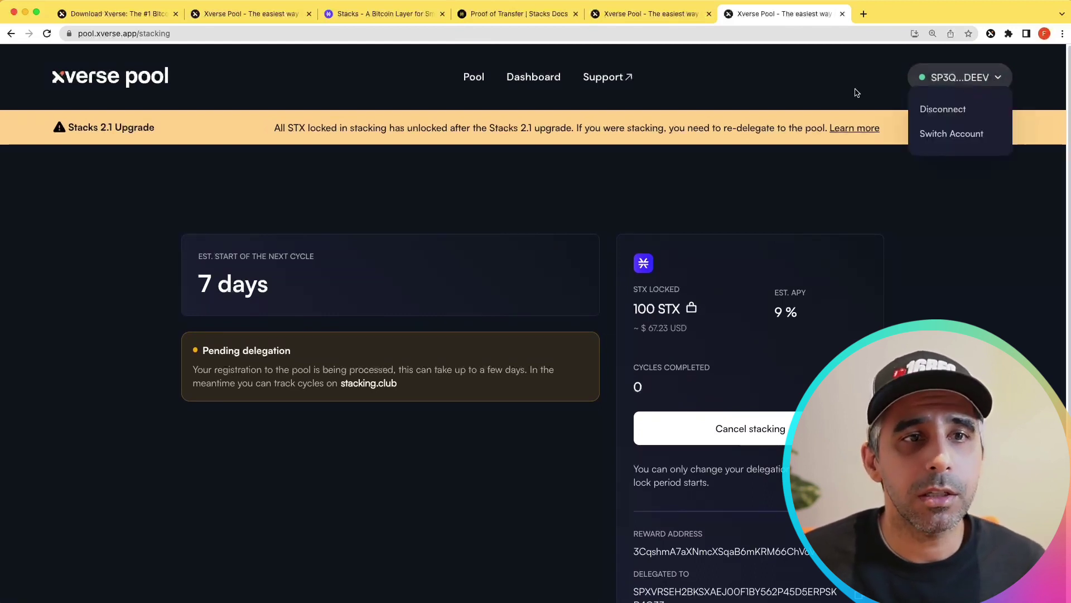
pyautogui.click(937, 108)
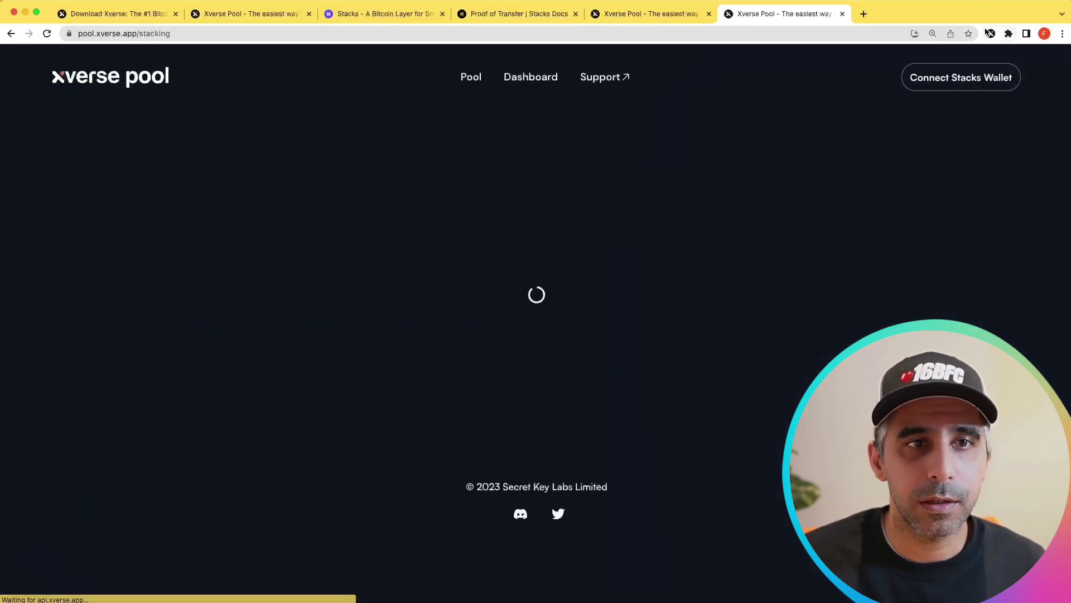
pyautogui.click(991, 35)
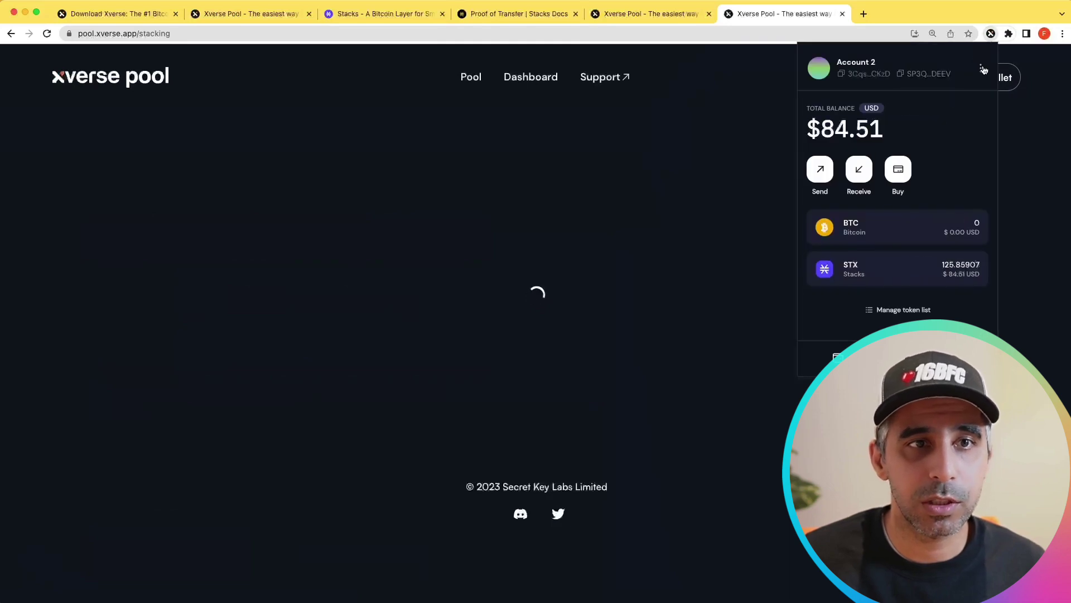
pyautogui.click(982, 66)
pyautogui.click(897, 84)
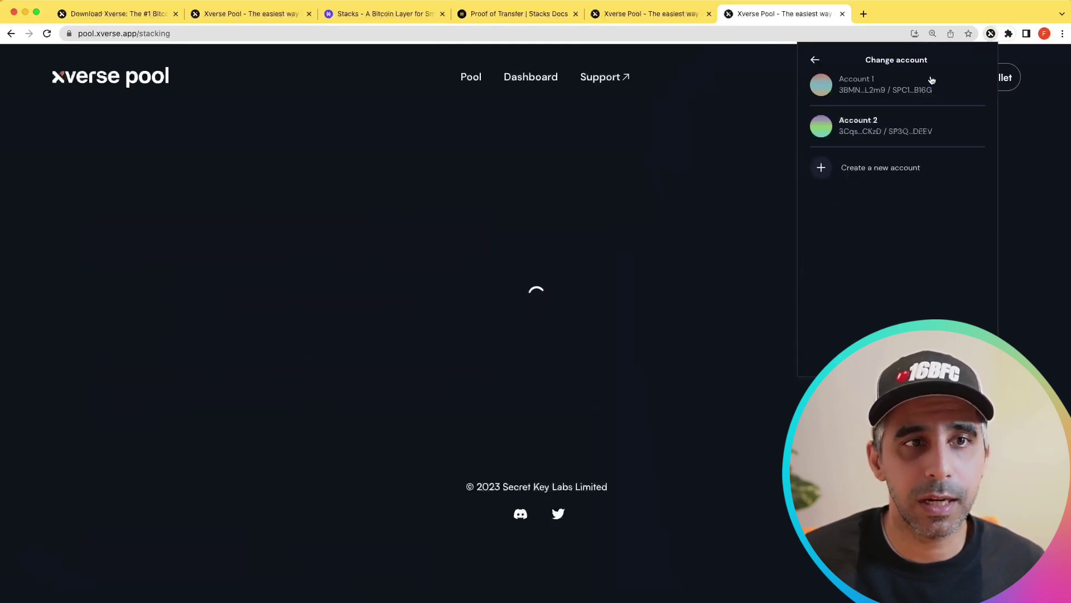
pyautogui.click(857, 89)
# Step: Connect the Stacks wallet to Xverse Pool again using Account 1
pyautogui.click(648, 186)
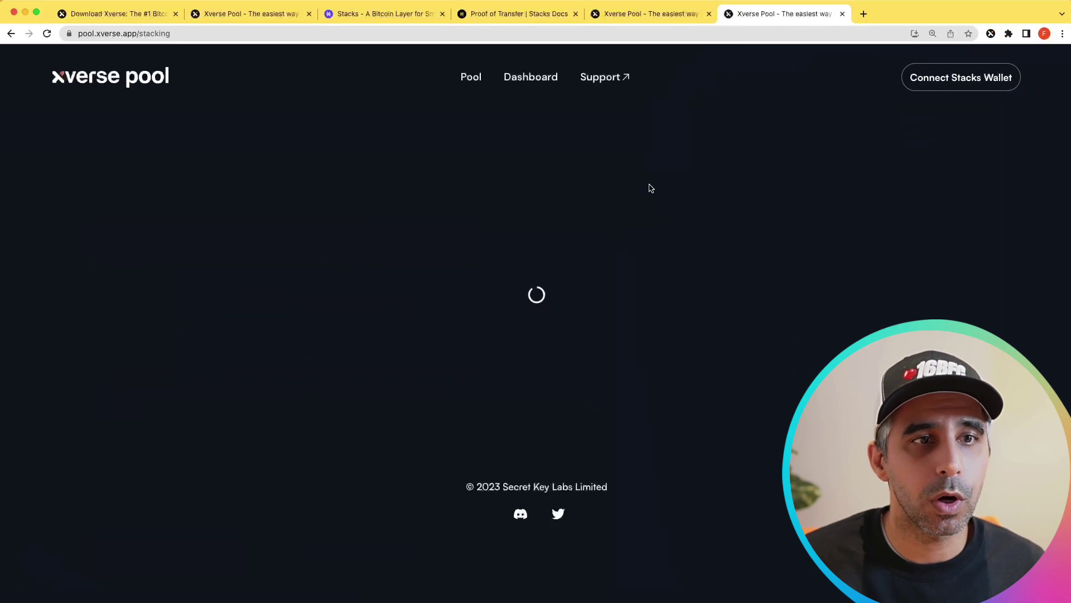
pyautogui.click(952, 81)
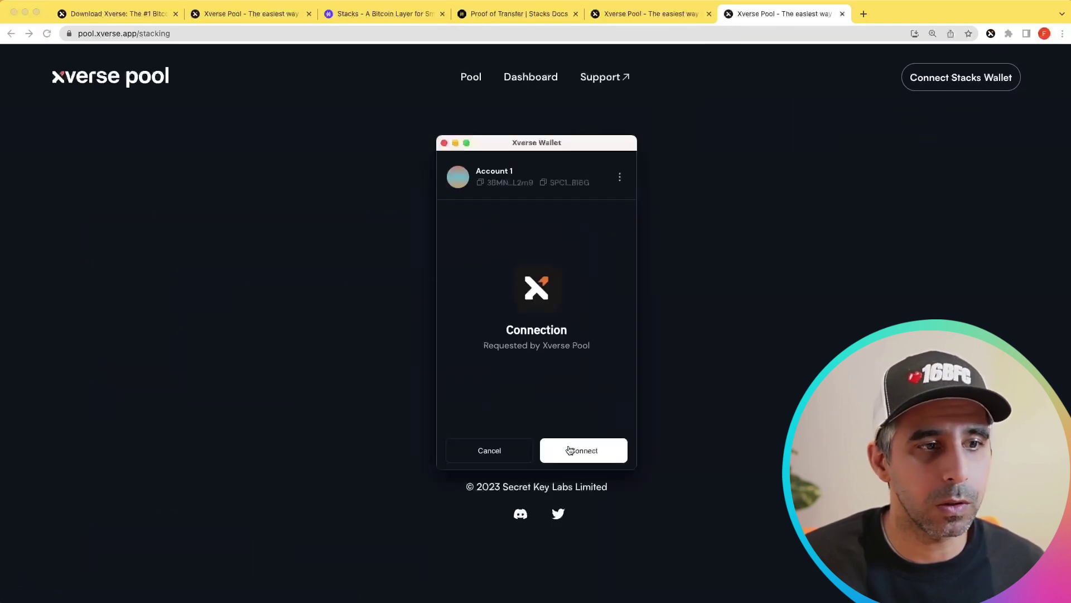
pyautogui.click(570, 450)
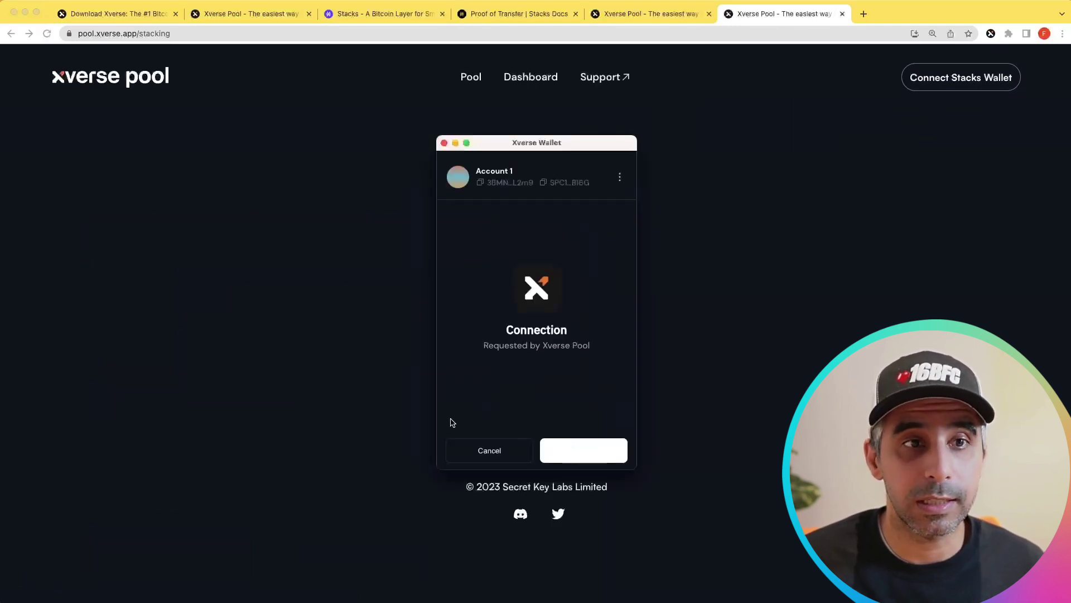